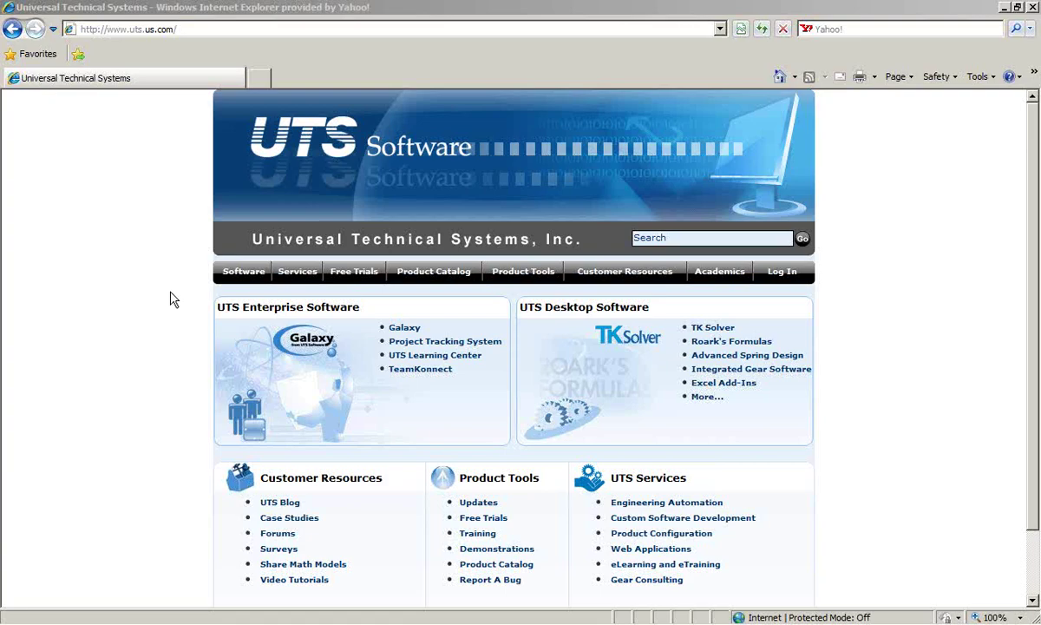
- Switch from Internet Explorer to the solved pulleys1.tkw model in TK Solver
click(344, 616)
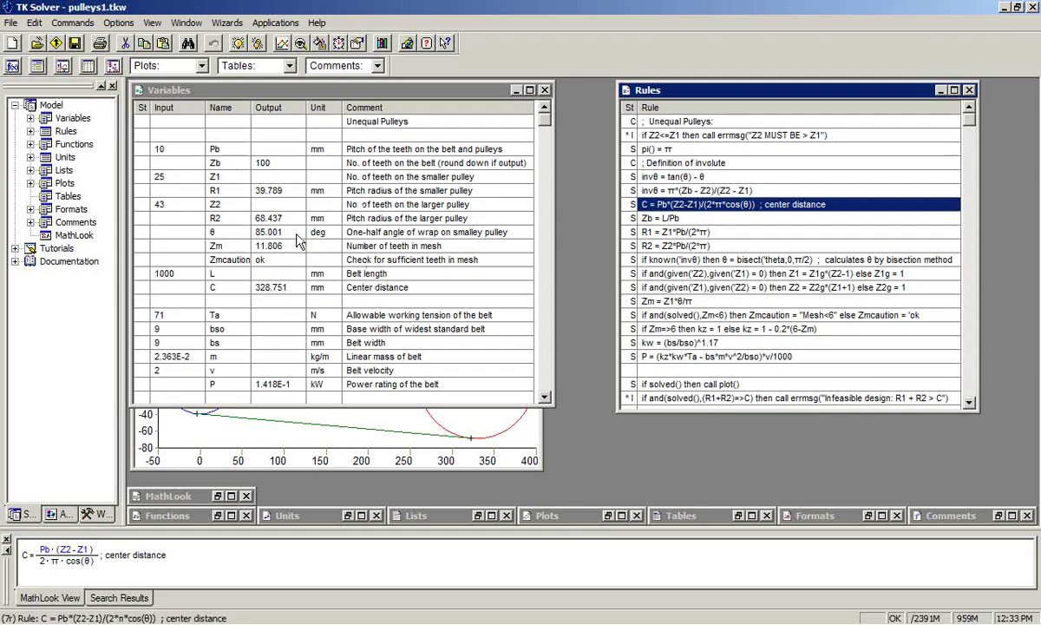
- Open TK Solver's Options dialog from the Options menu
click(113, 26)
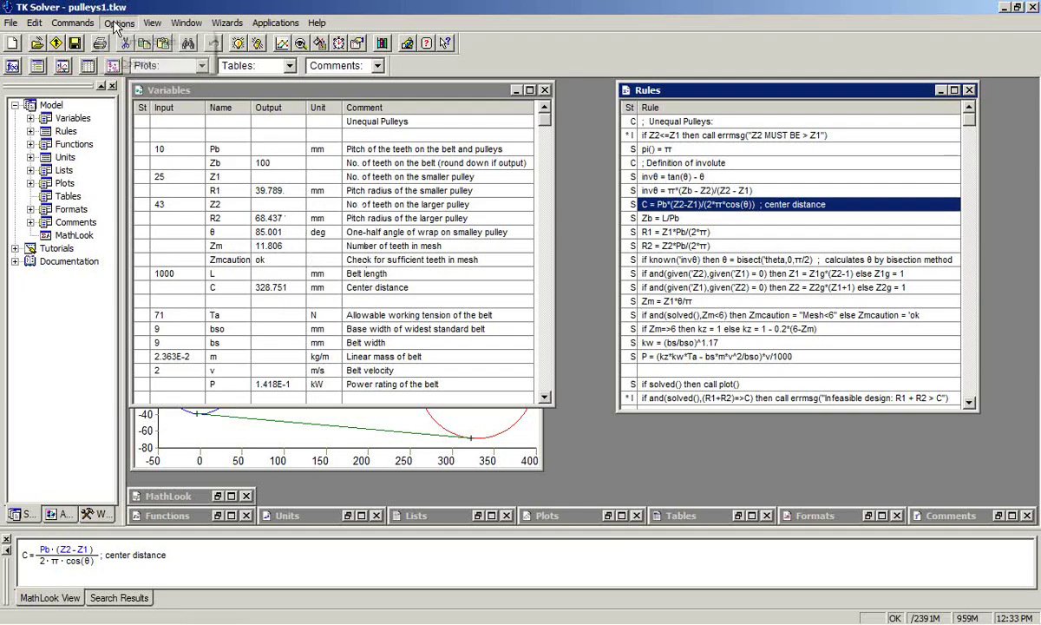
click(115, 60)
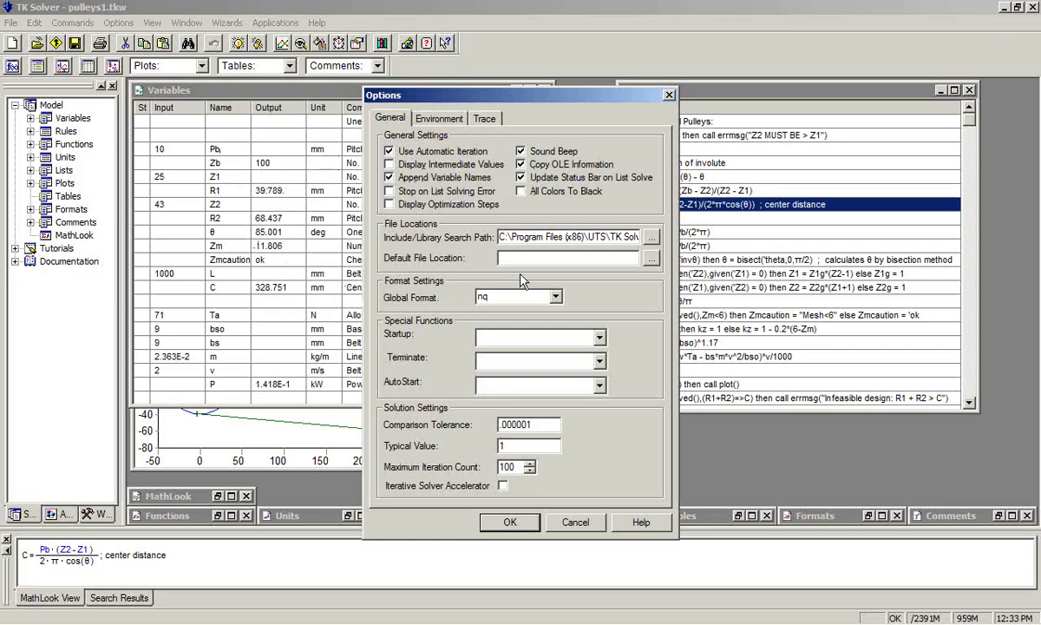
- Review the Environment tab settings while checking the sheets behind, then accept with OK
click(421, 118)
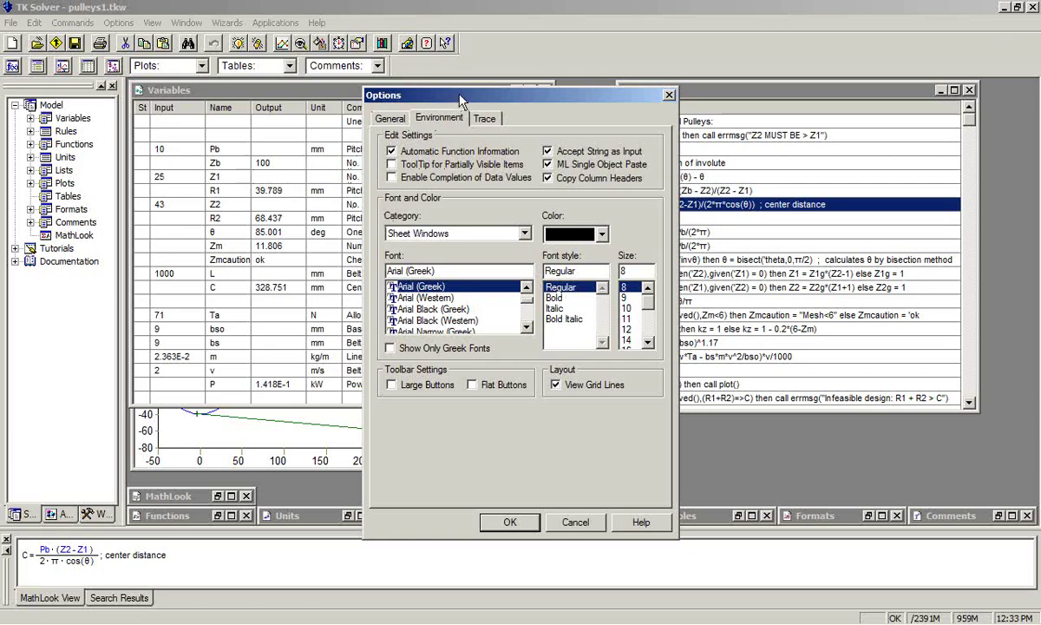
drag(454, 101, 650, 98)
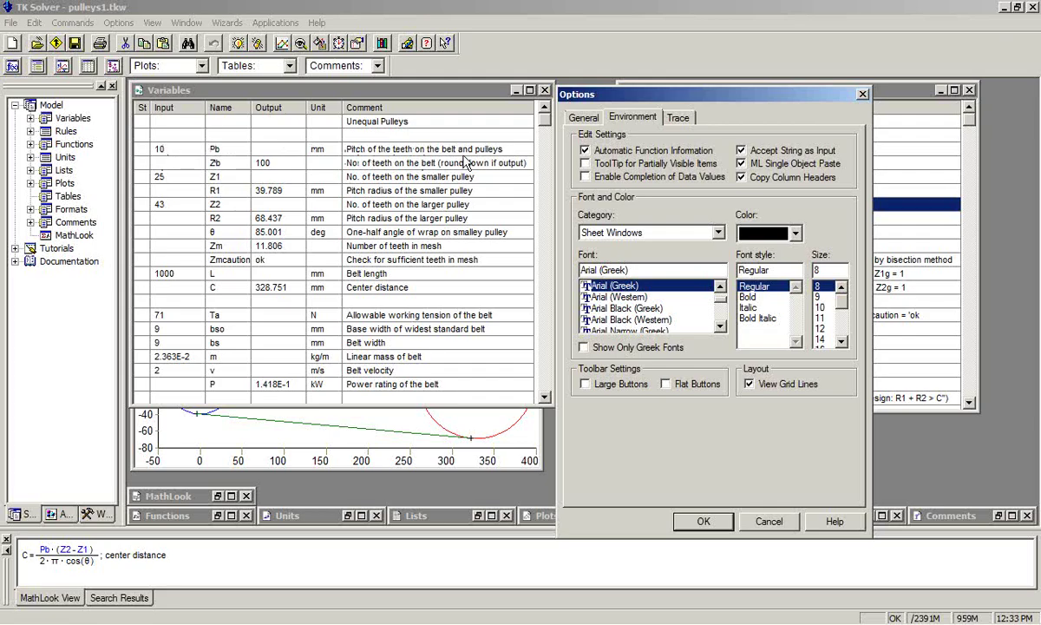
drag(646, 95, 427, 95)
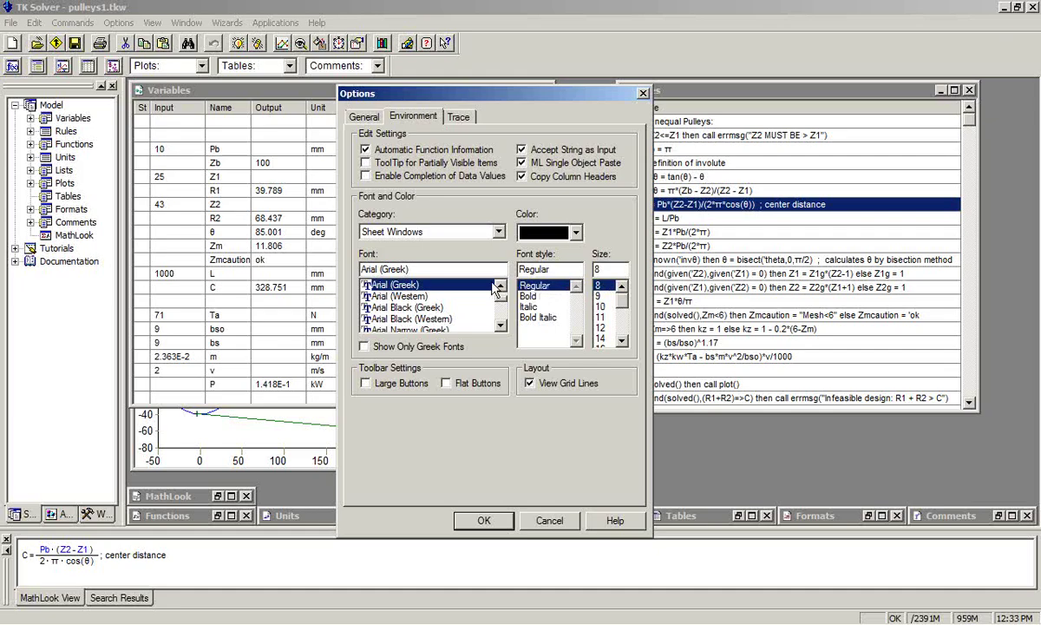
click(482, 520)
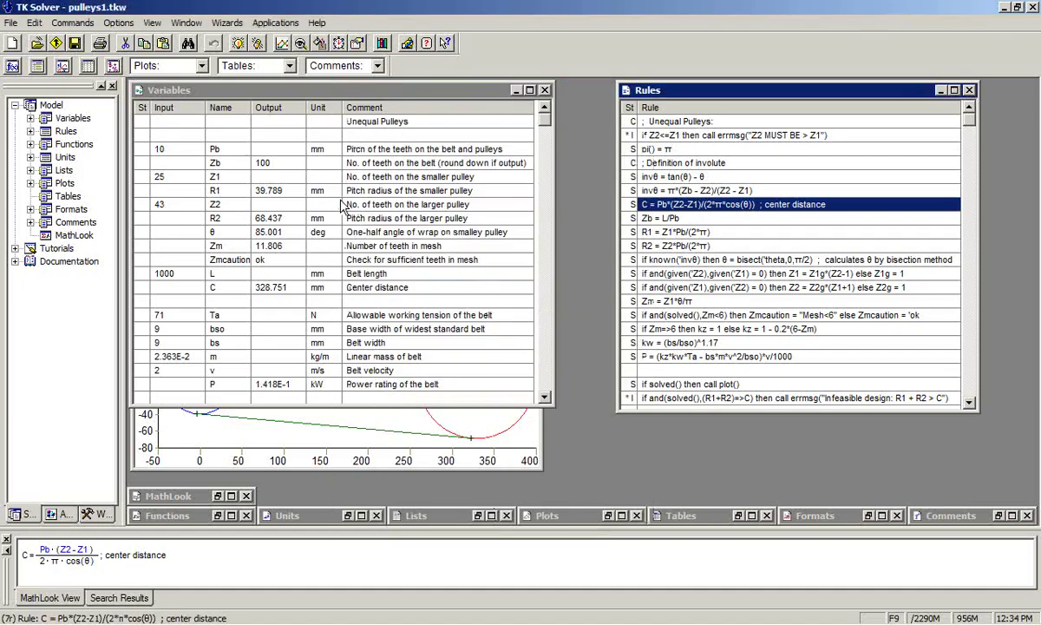
- In Word's Document3, type 'My report...' with a blank line beneath it
mouse_move(390, 618)
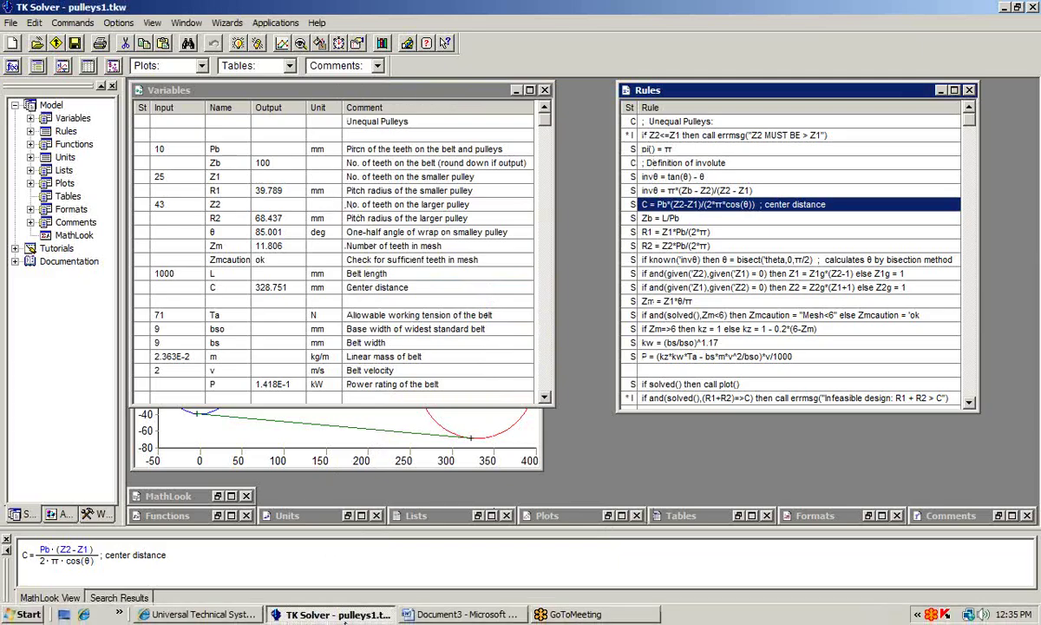
click(449, 614)
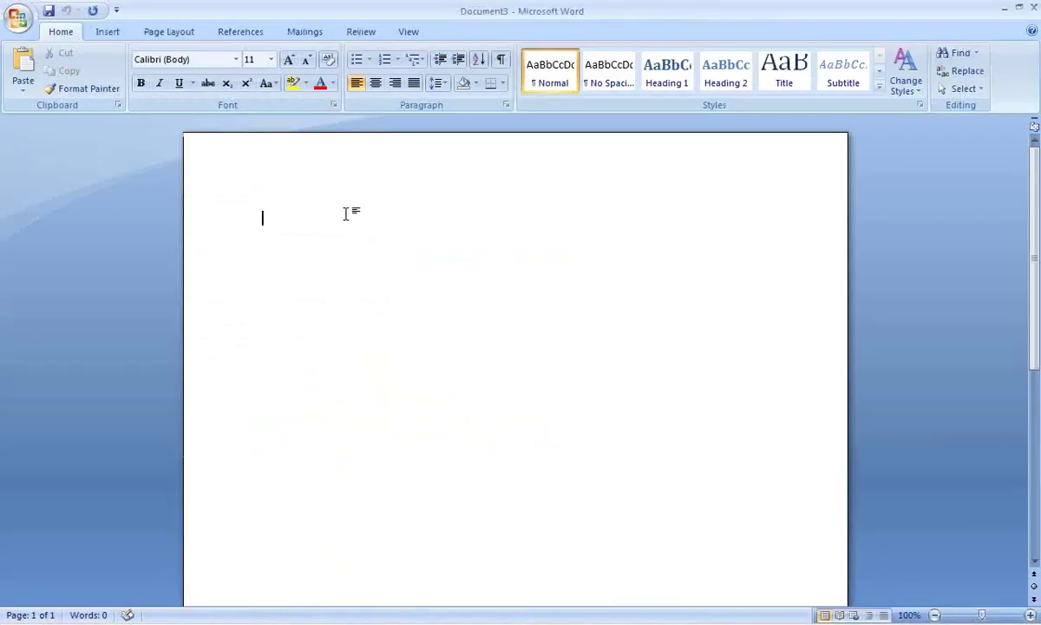
text(My report...)
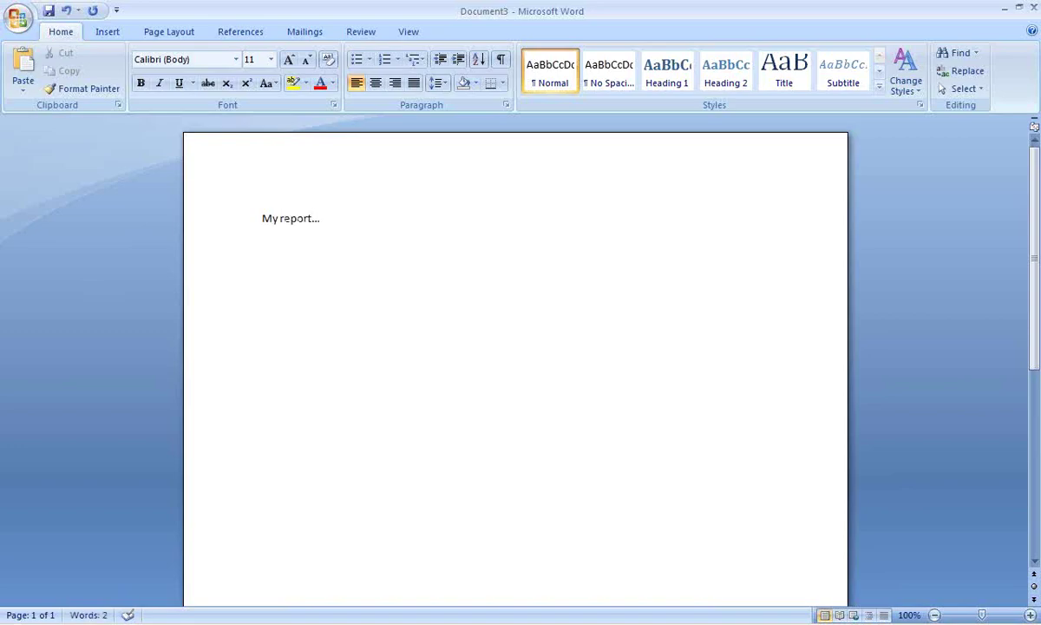
key(Return)
key(BackSpace)
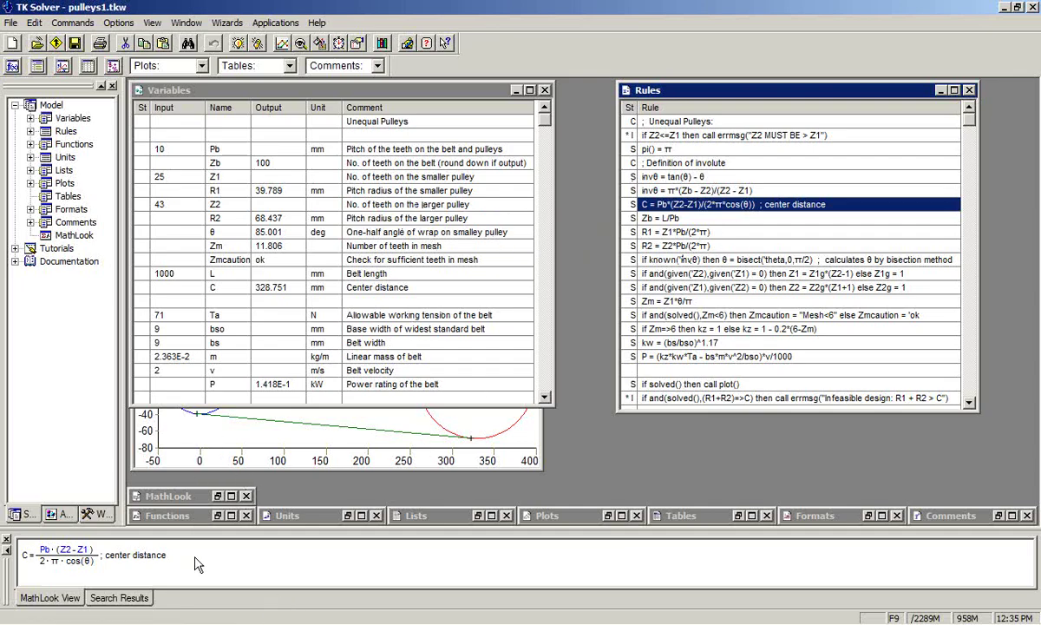
- Select the Rules sheet rows from the Unequal Pulleys comment through the P equation
right_click(196, 559)
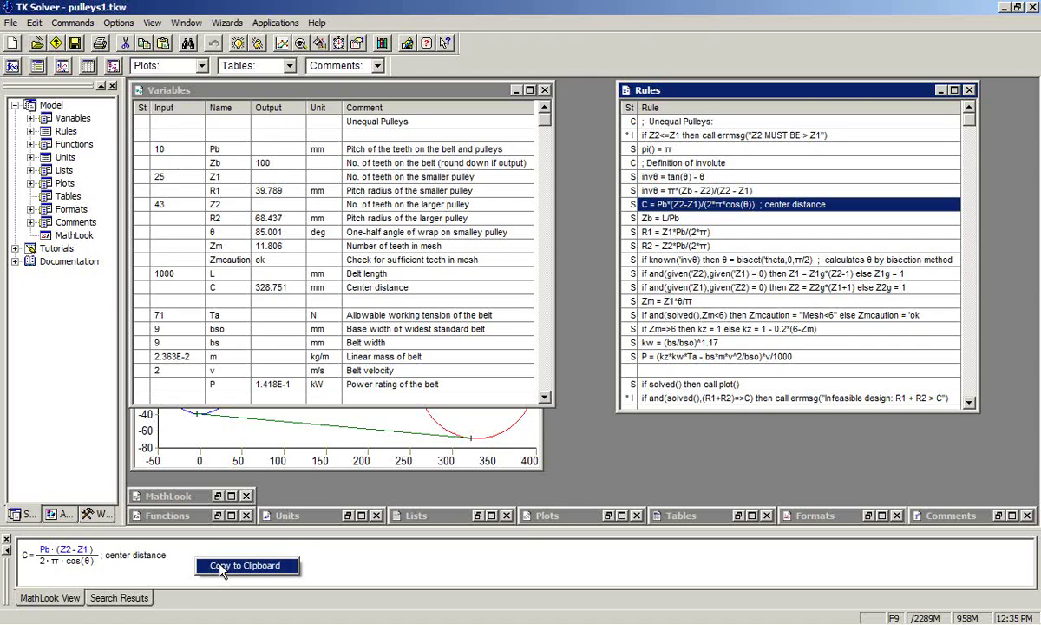
click(385, 571)
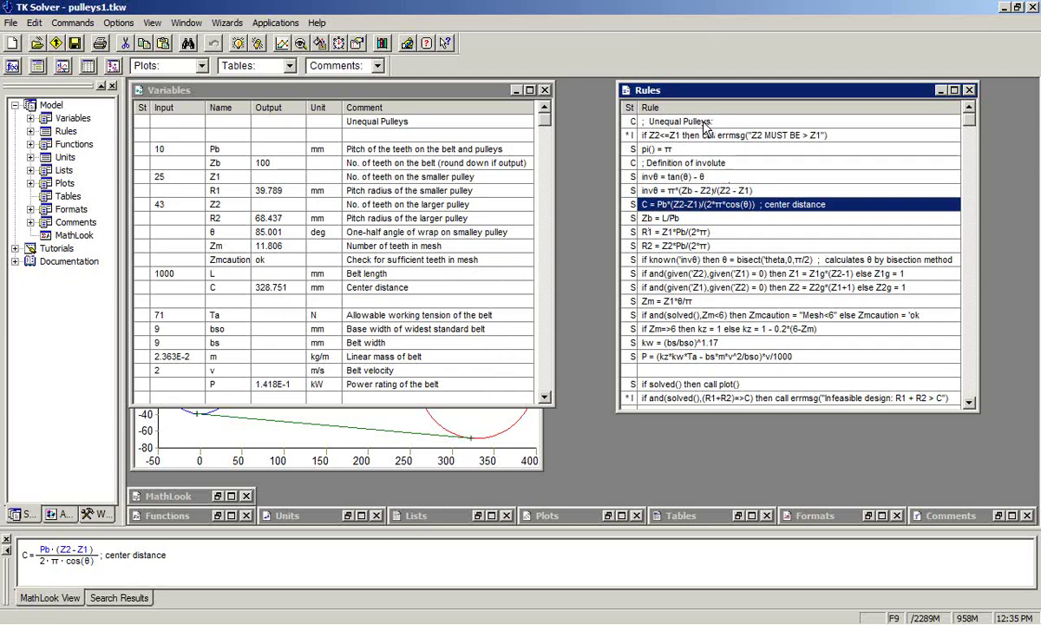
drag(704, 128, 700, 361)
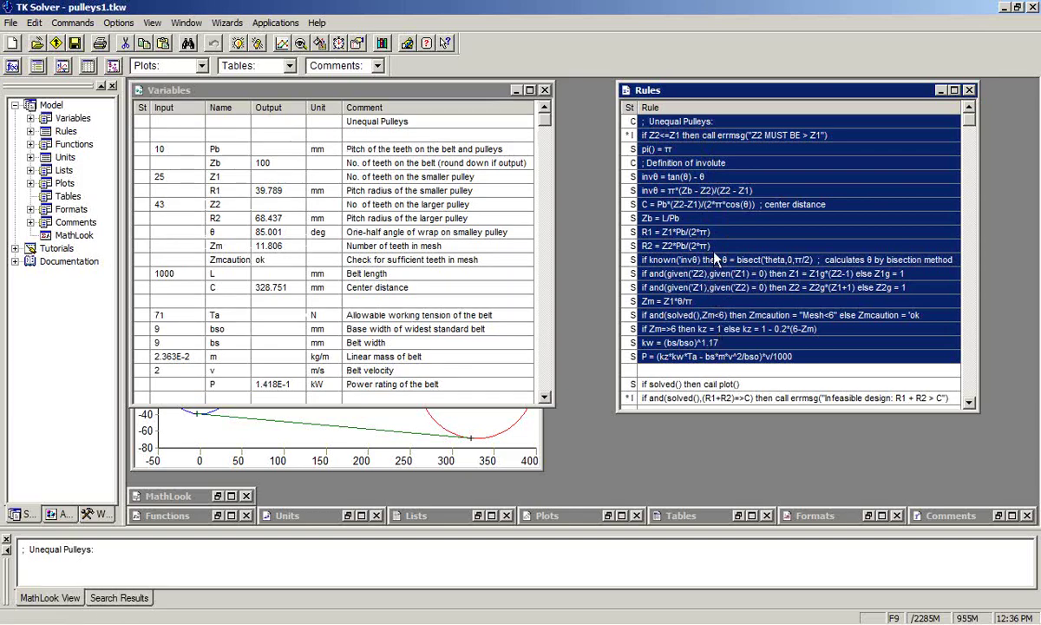
- Open the MathLook sheet and paste the pulley rules as formatted equations
click(50, 235)
double_click(50, 235)
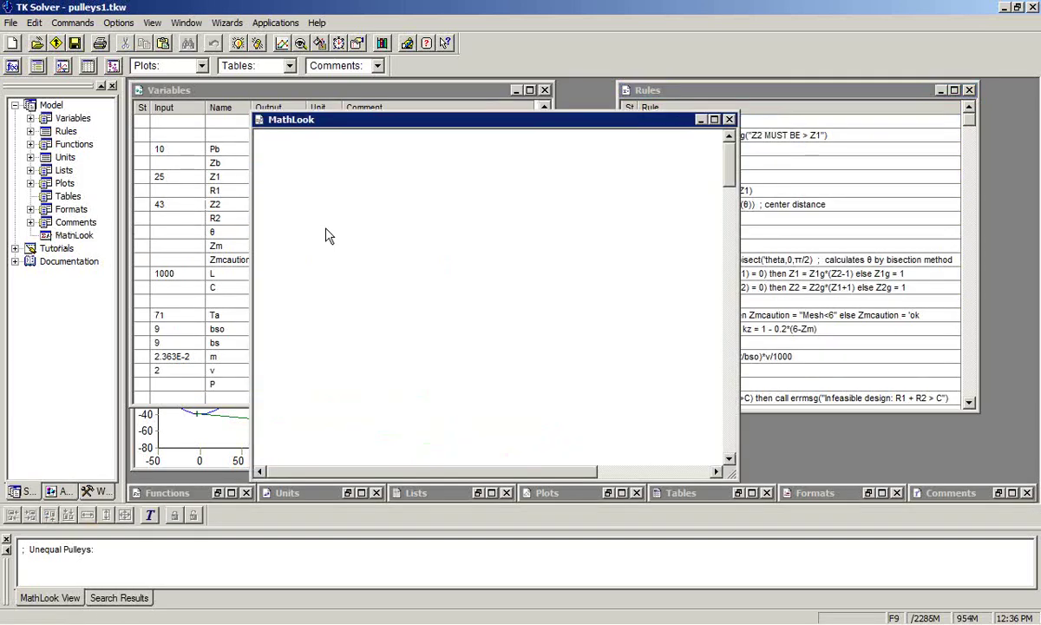
right_click(299, 155)
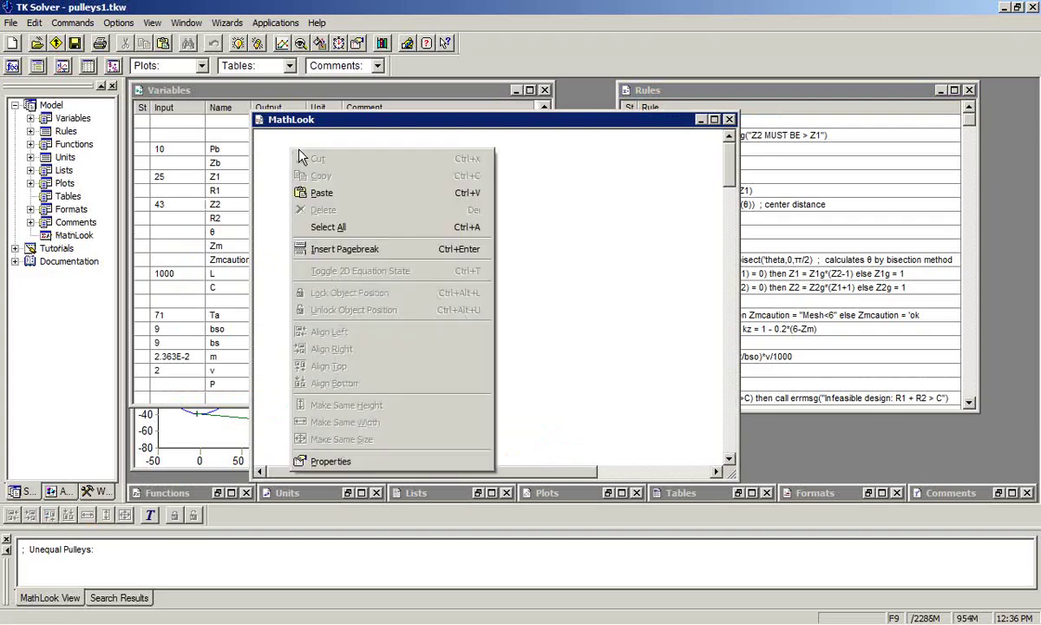
click(331, 199)
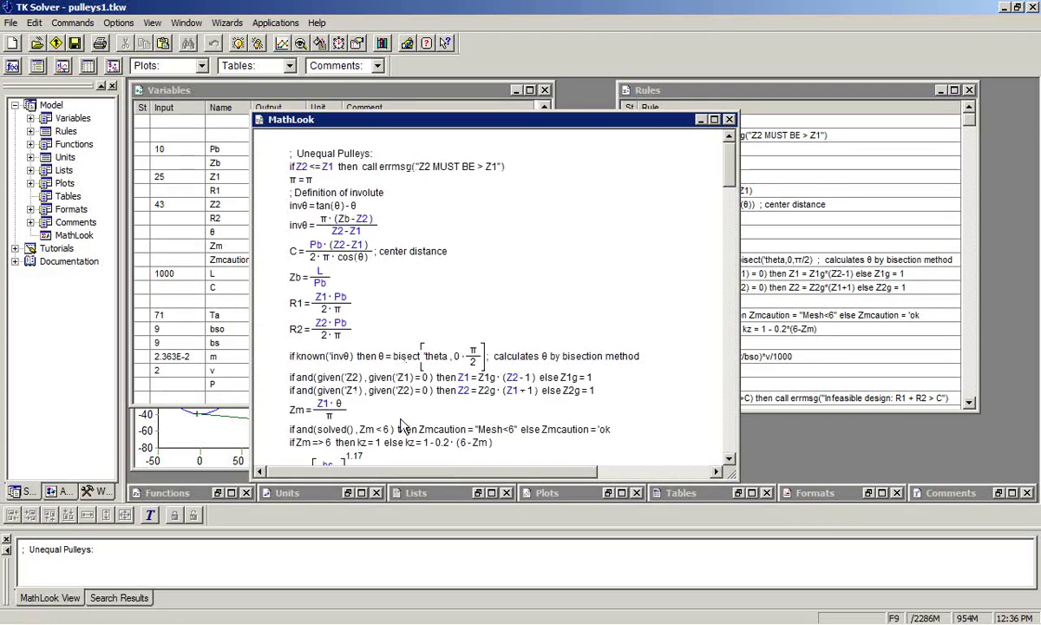
- Enlarge the equation box to fit all equations and copy the block
mouse_move(729, 160)
mouse_down()
mouse_move(730, 198)
mouse_move(729, 169)
mouse_up()
click(434, 206)
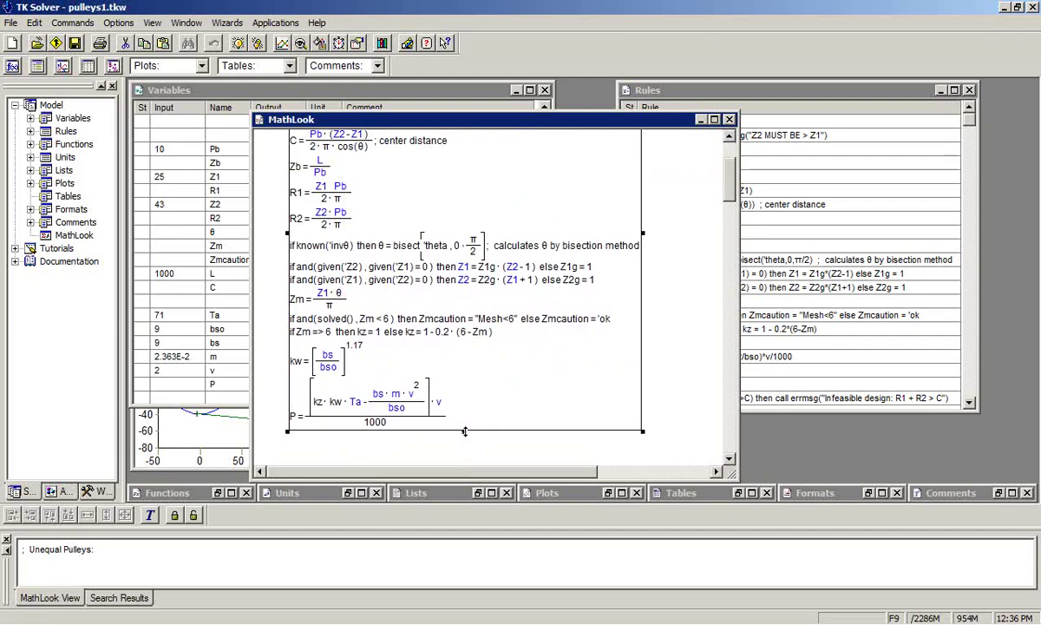
drag(465, 431, 466, 458)
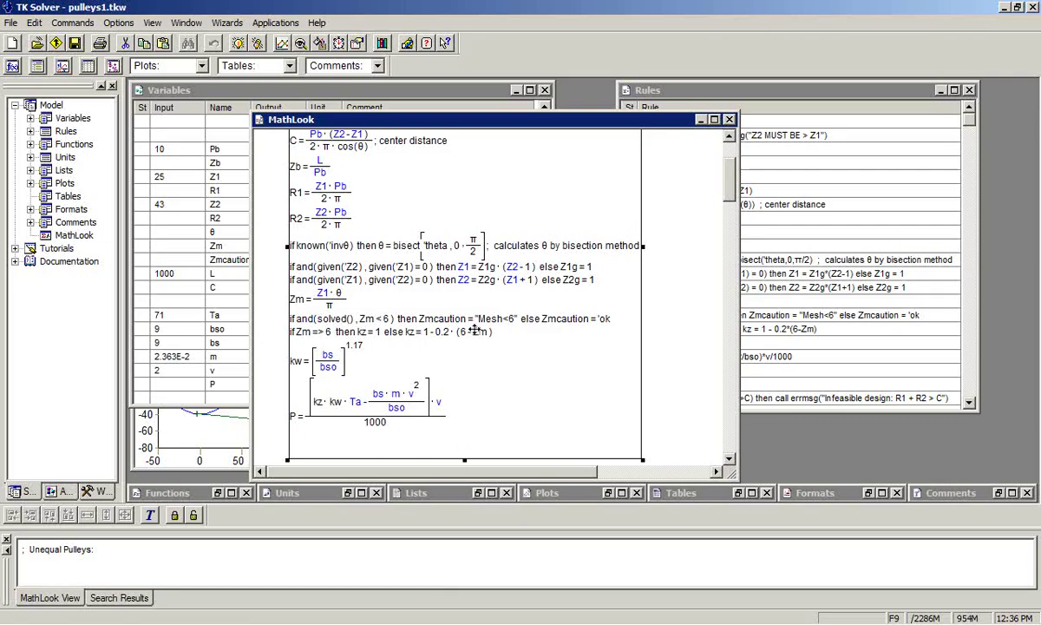
right_click(425, 200)
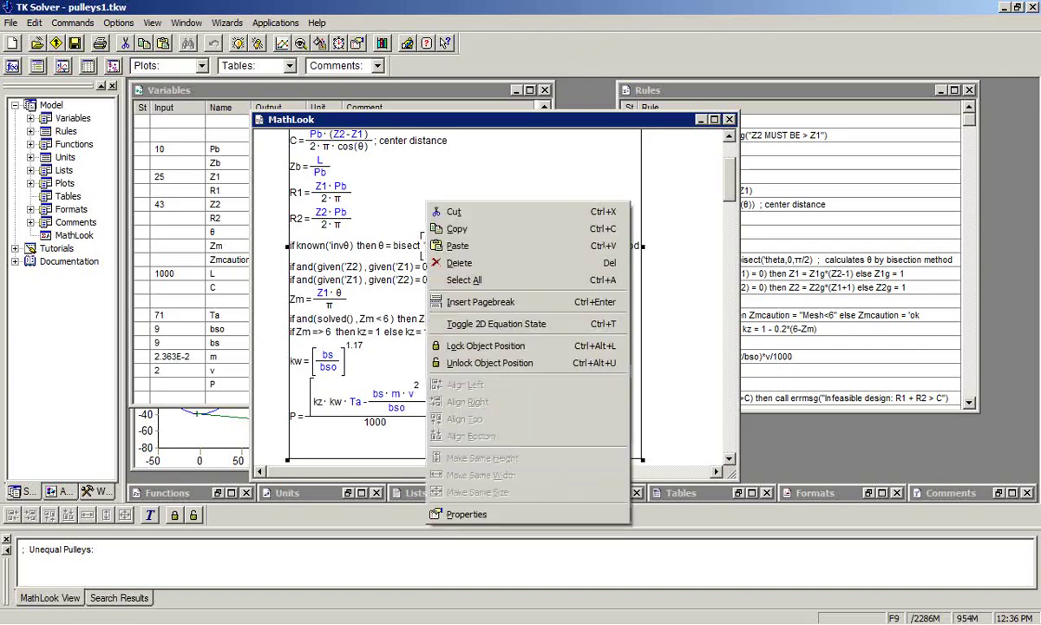
click(463, 224)
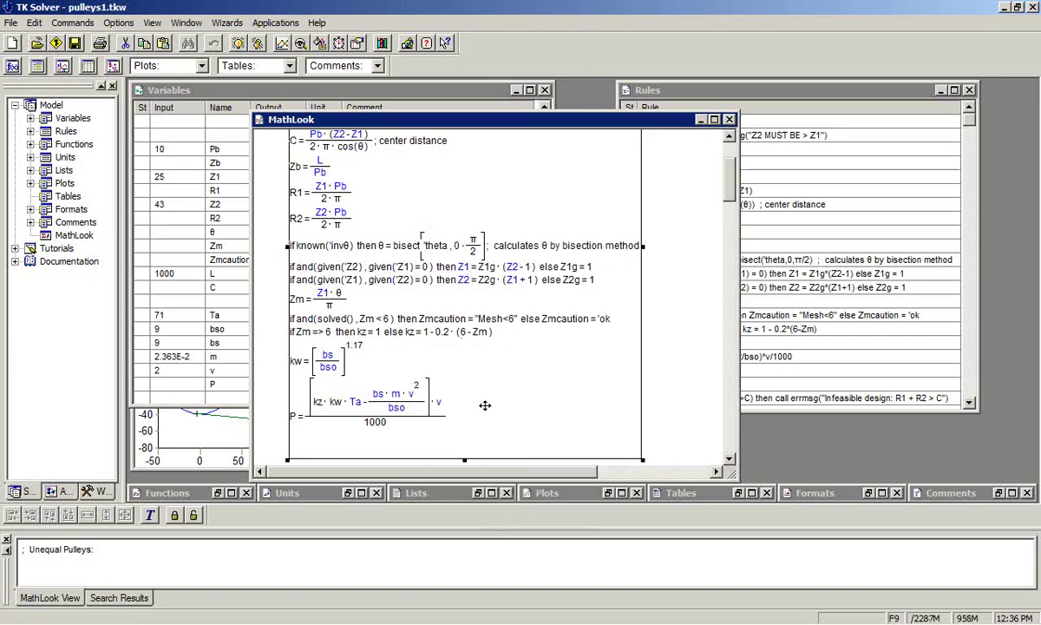
- Paste the equations into the Word report as a Picture (Windows Metafile)
click(425, 618)
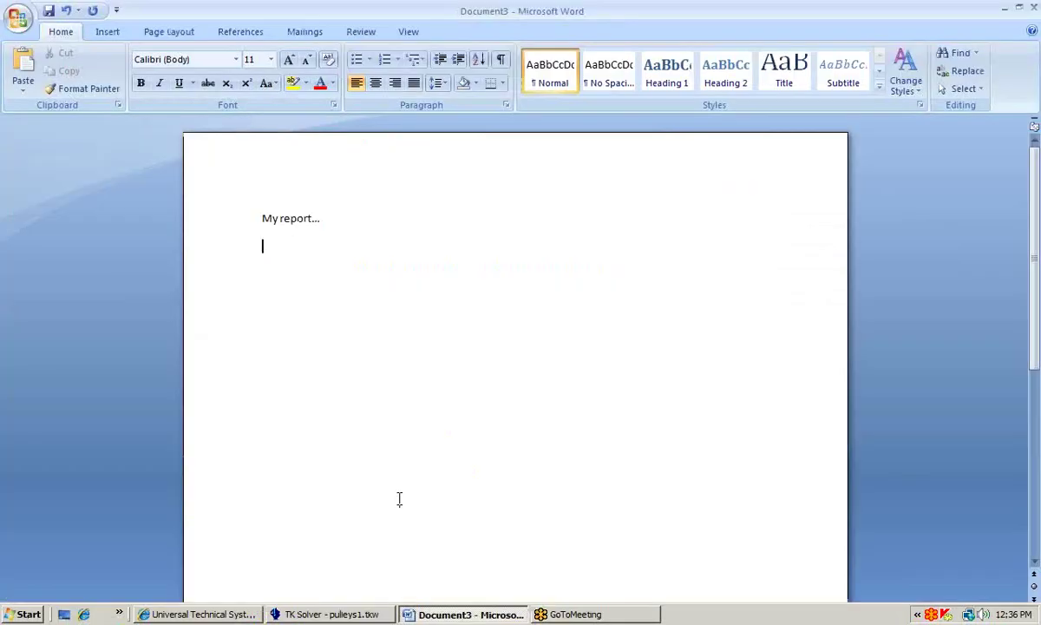
click(33, 87)
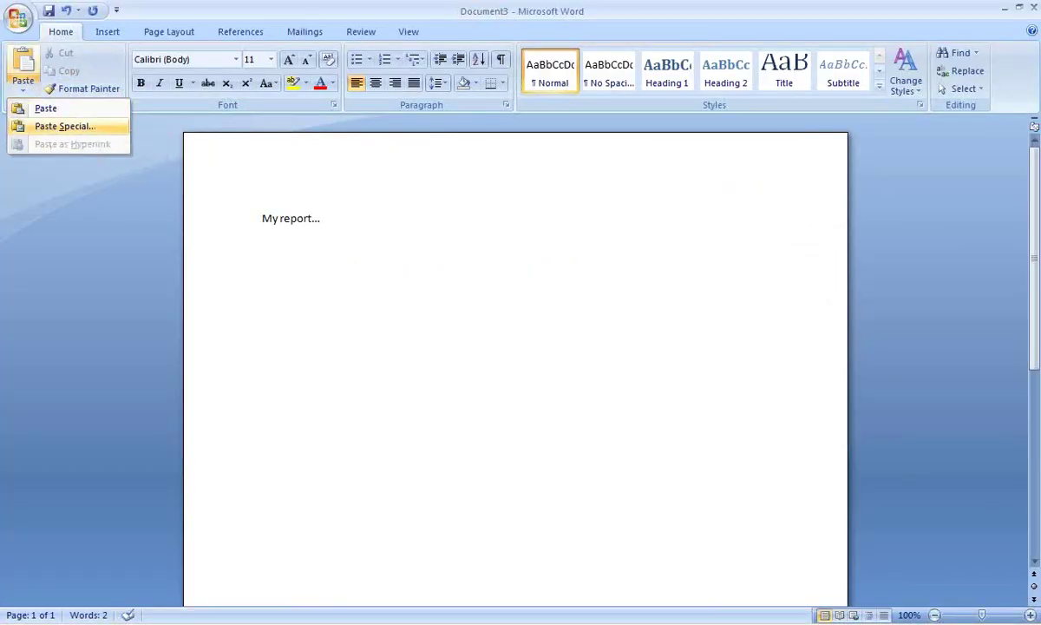
click(54, 130)
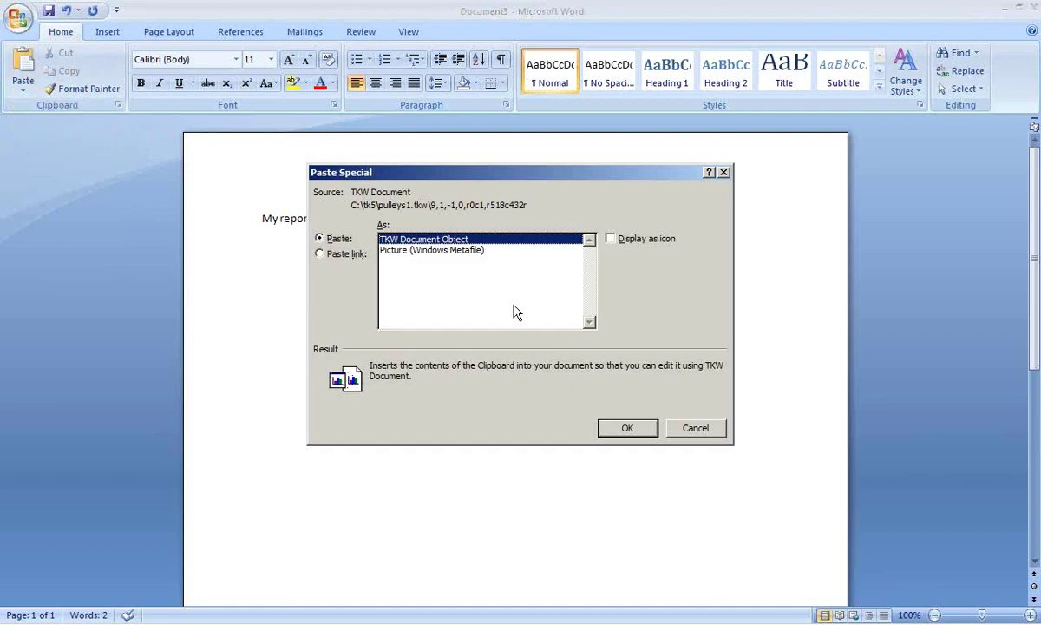
click(408, 251)
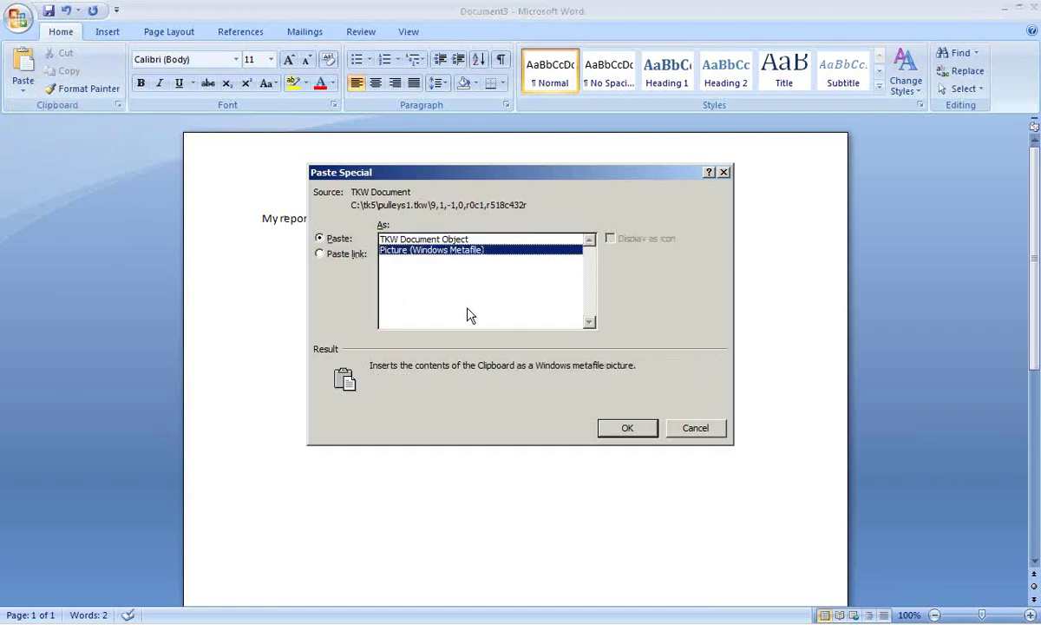
click(633, 430)
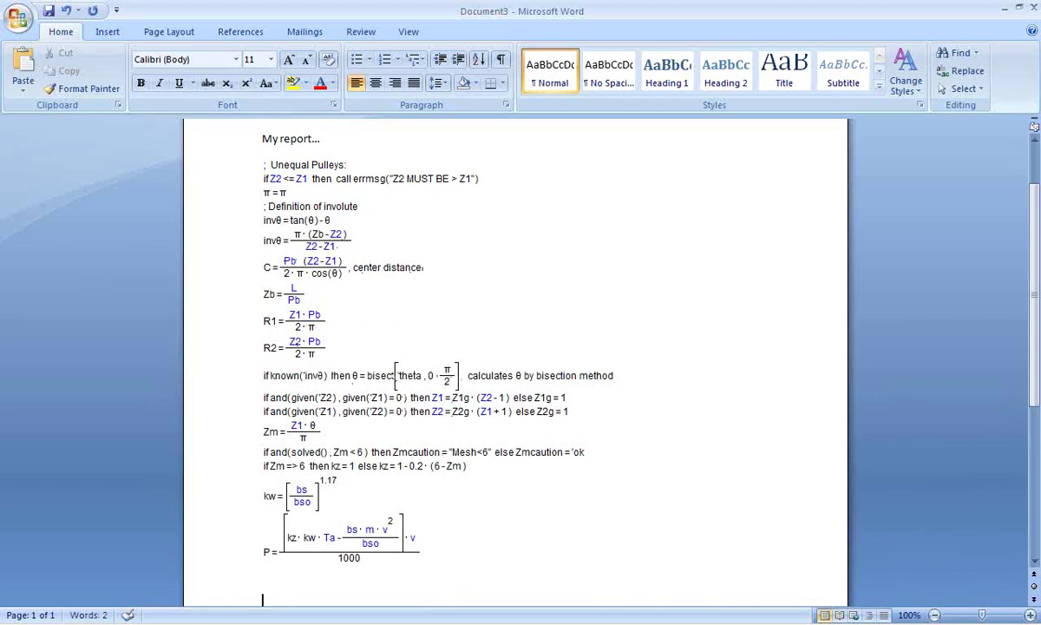
- Scroll through the pasted equations, then switch back to TK Solver
scroll(389, 419, down, 7)
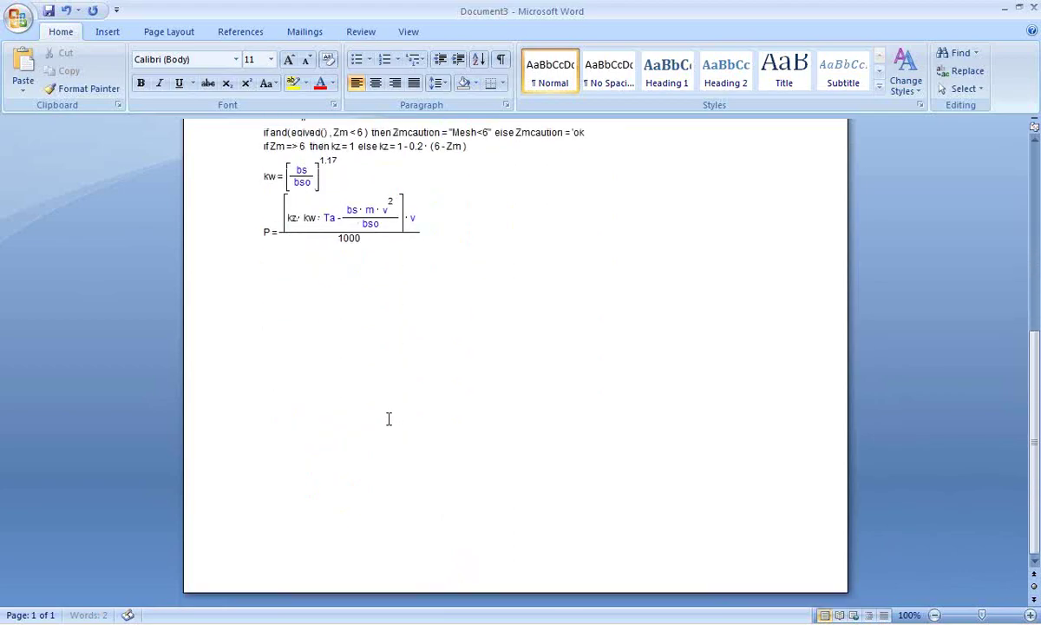
scroll(391, 310, up, 7)
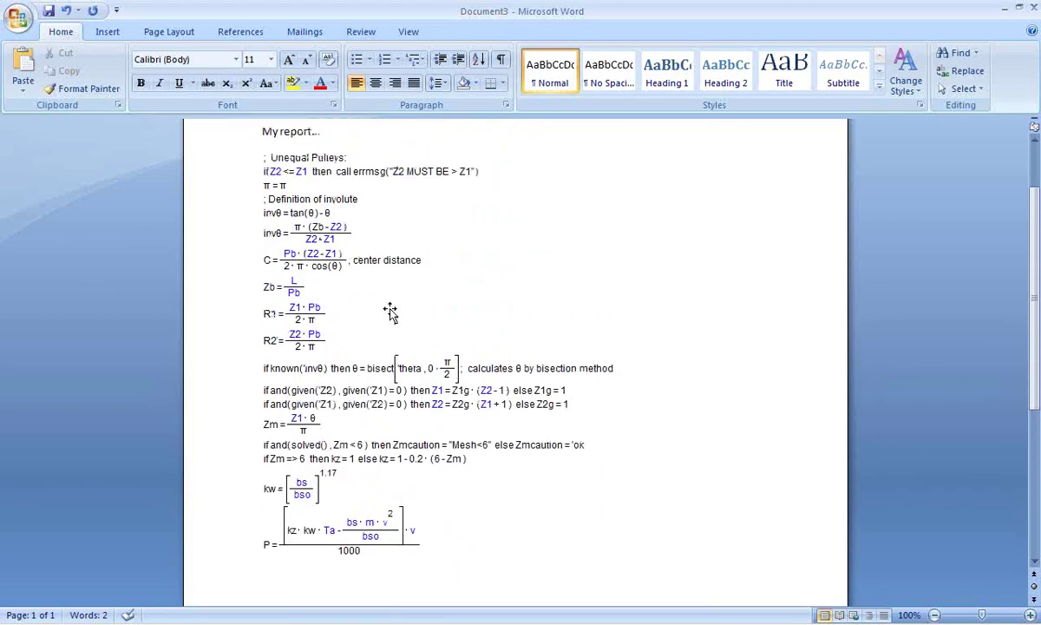
scroll(391, 311, down, 3)
key(alt+Tab)
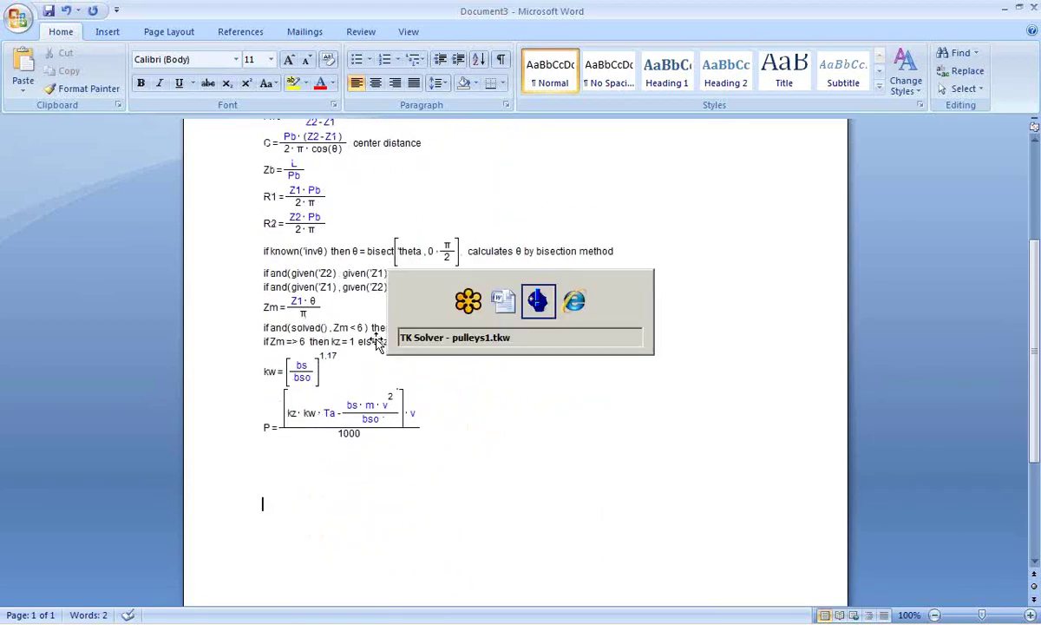
- Copy the plot from the PLOT: pulleys window and return to Word
click(210, 401)
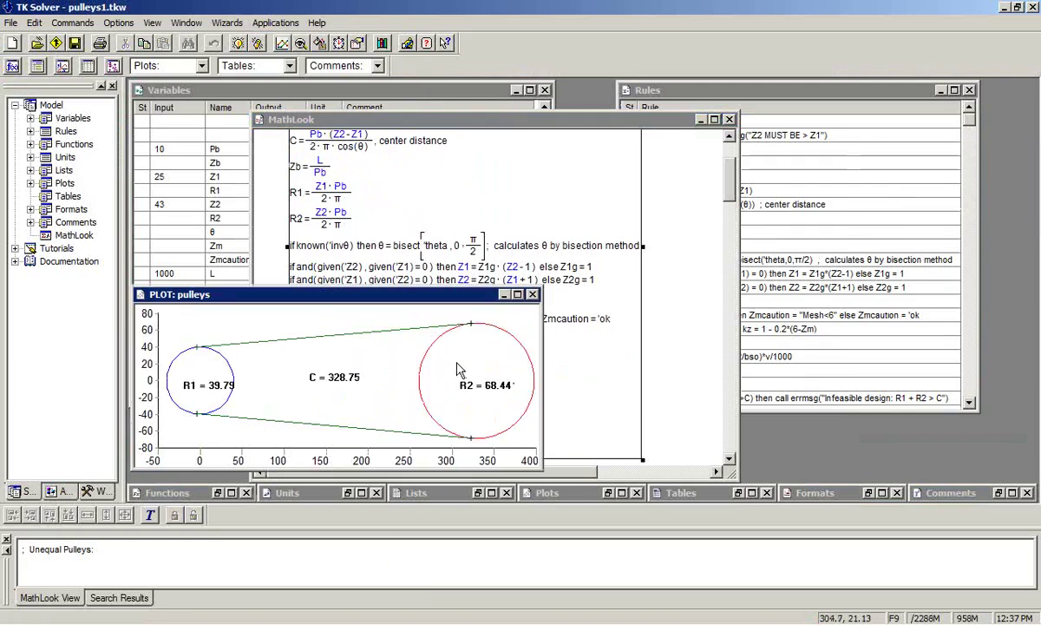
right_click(335, 348)
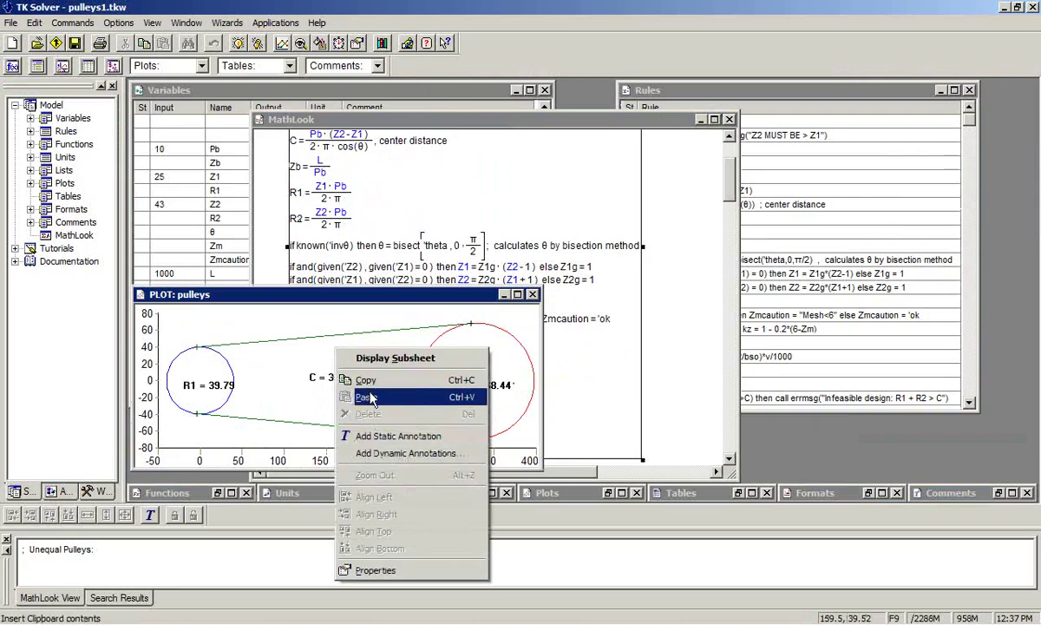
click(375, 380)
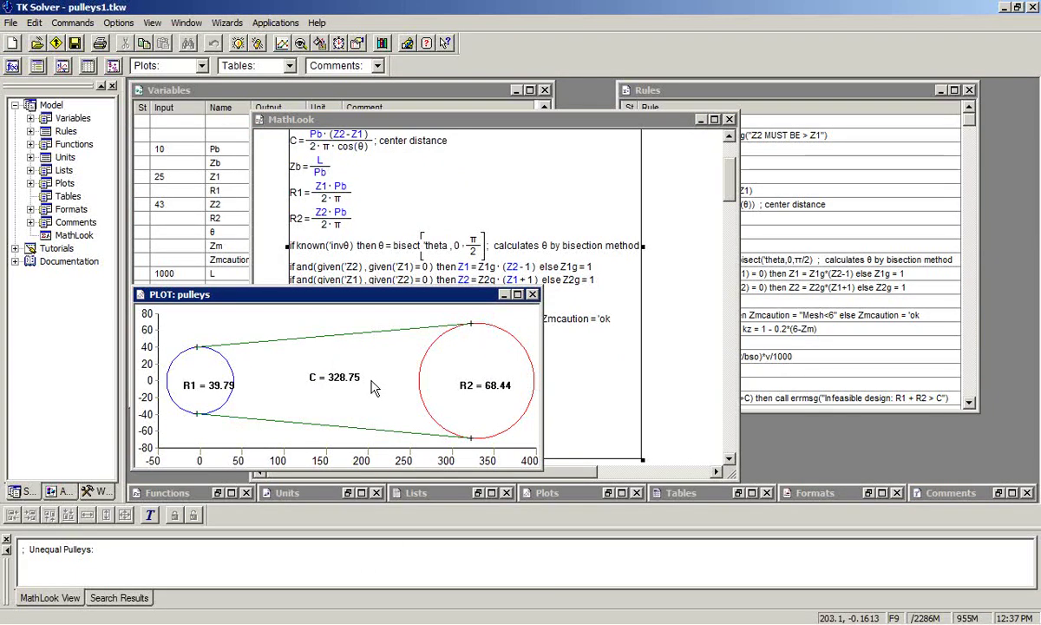
key(alt+Tab)
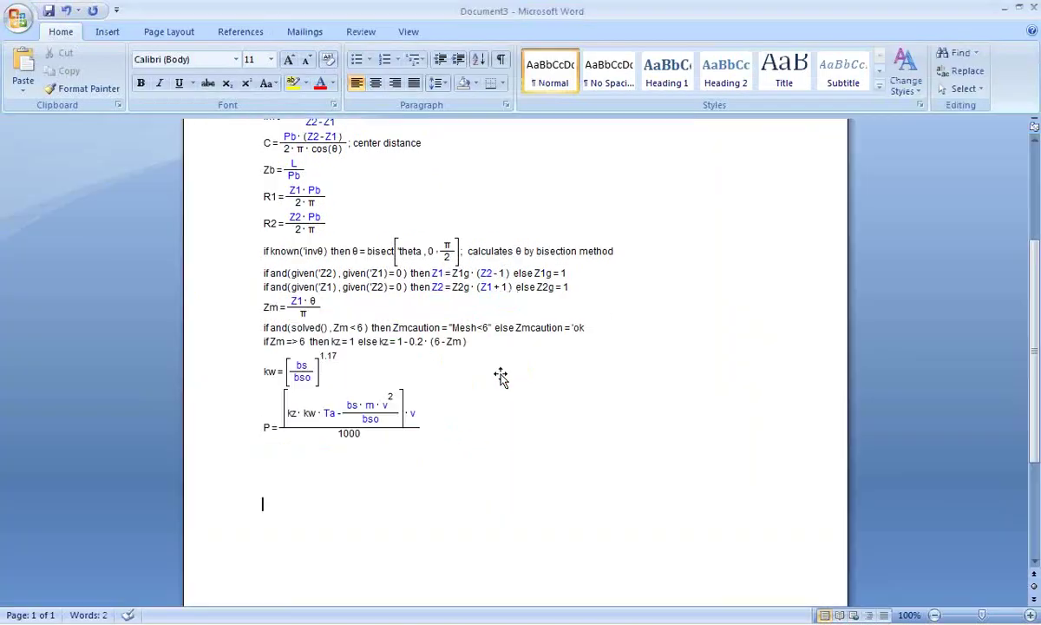
- Paste-link the pulley plot as a Picture (Windows Metafile) below the equations
click(22, 85)
click(61, 127)
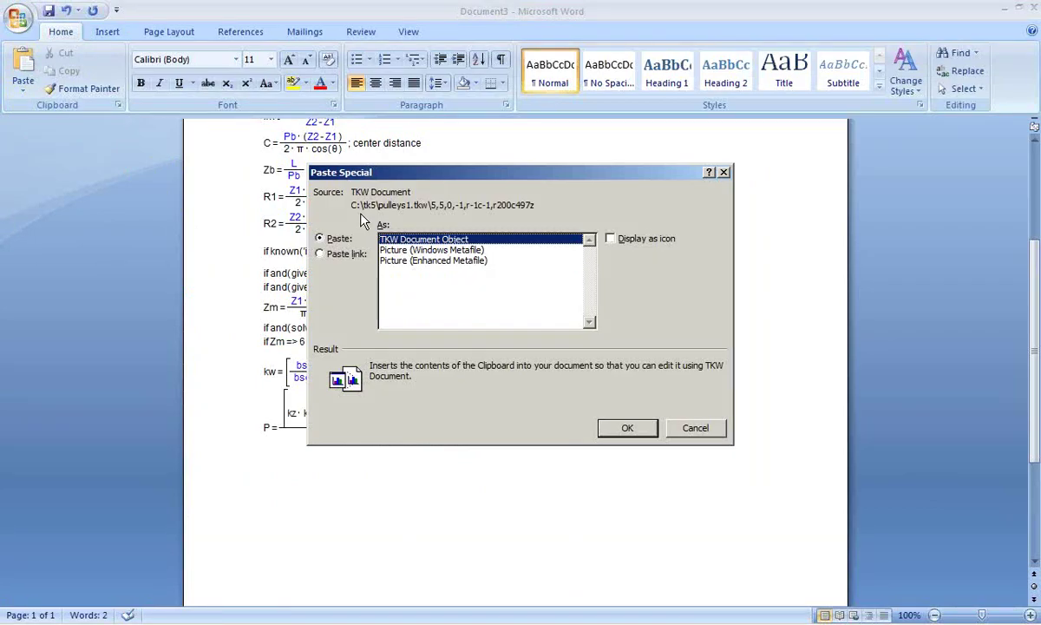
click(320, 254)
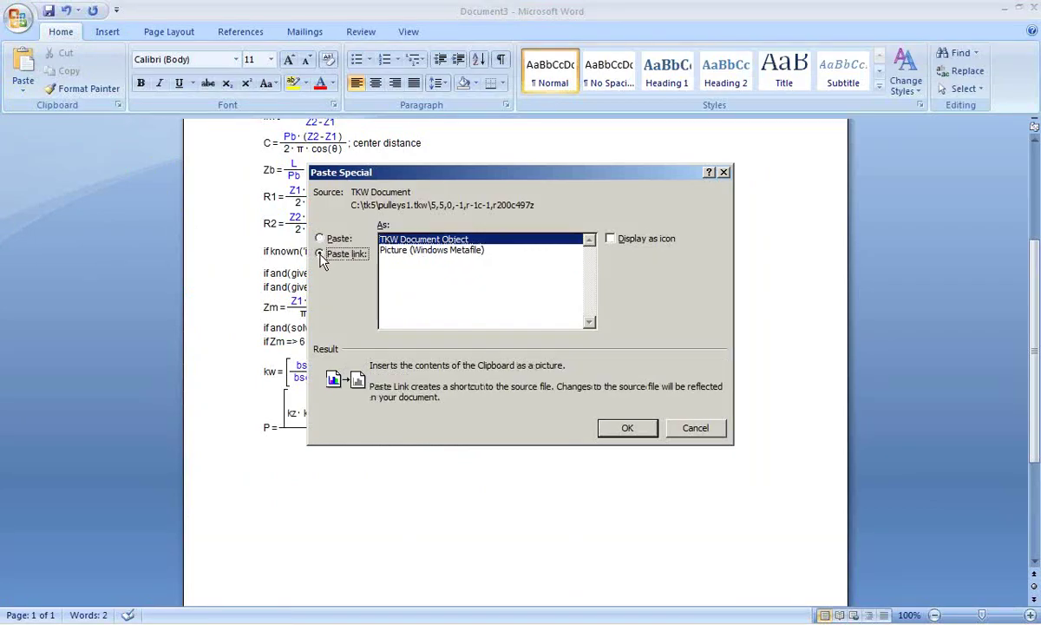
click(405, 250)
click(627, 427)
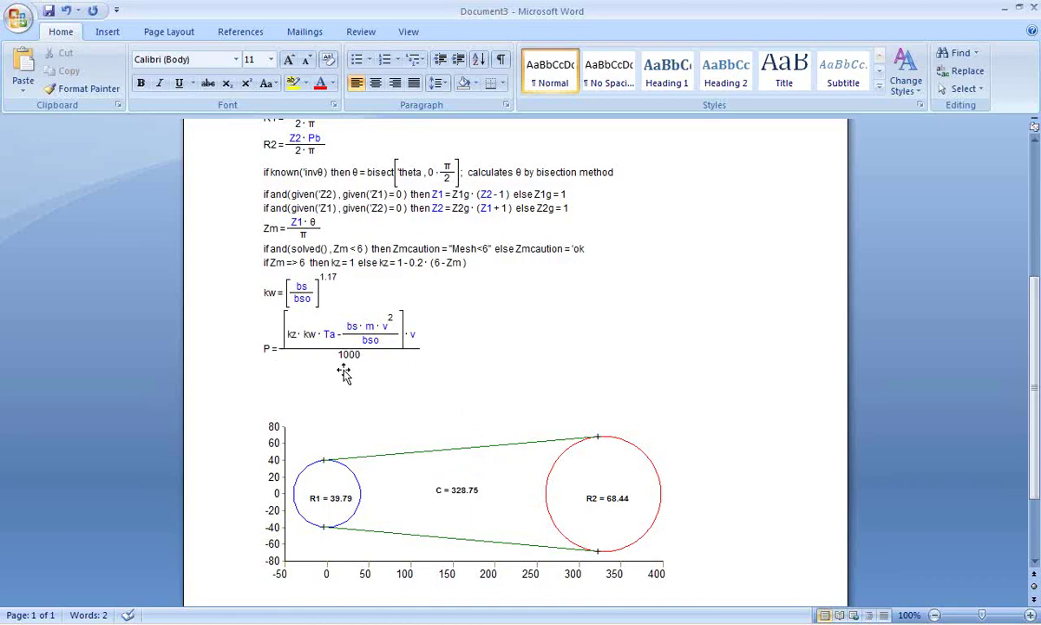
- Change Z1's input to 22 on the TK Solver Variables sheet
key(alt+Tab)
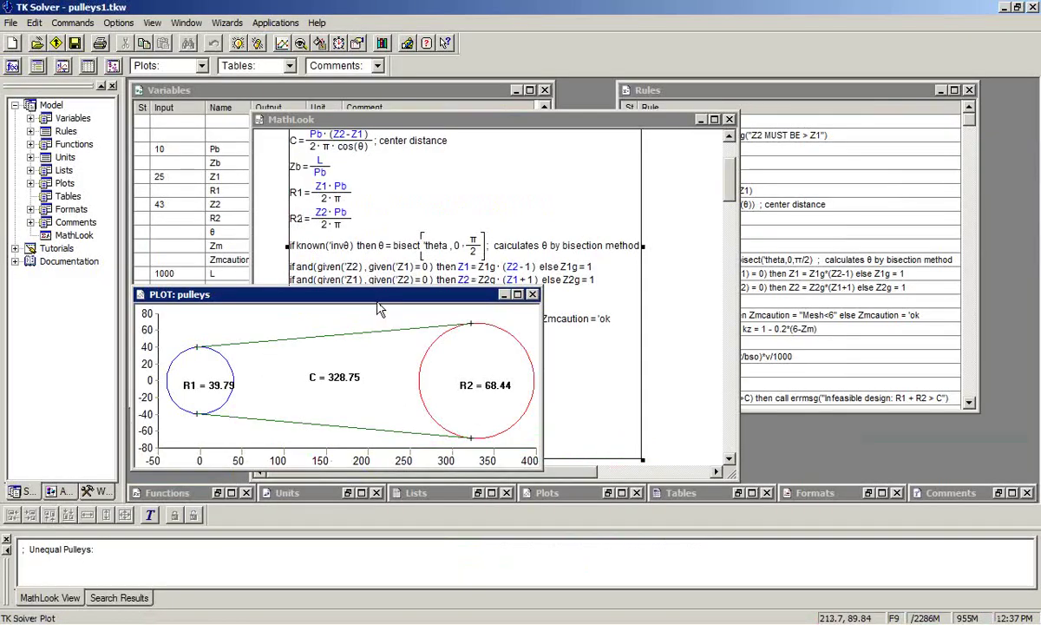
click(158, 86)
click(186, 177)
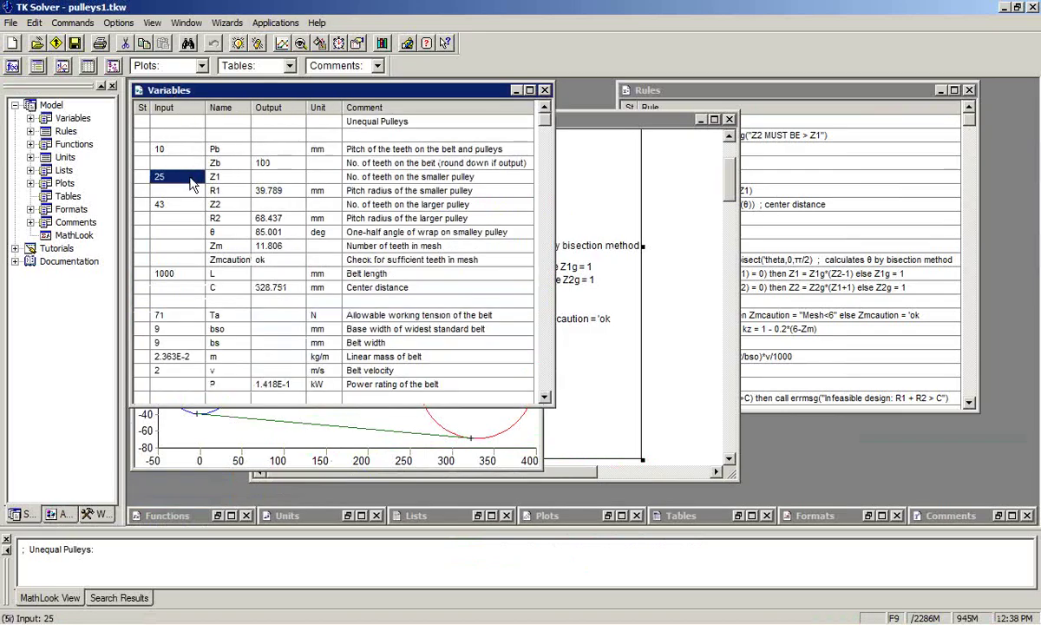
text(22)
key(Return)
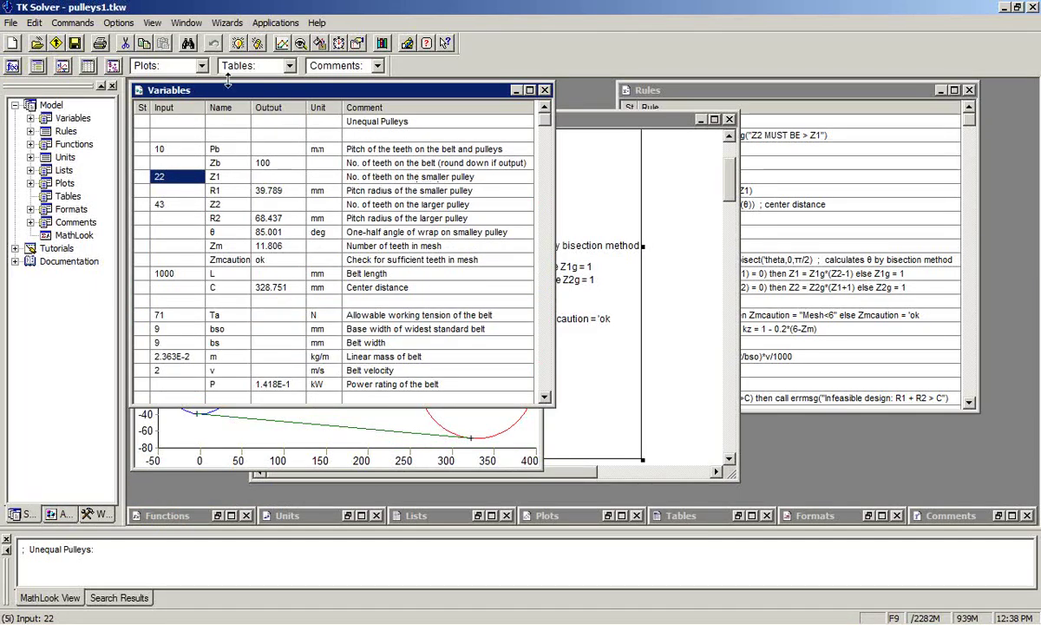
- Re-solve the model, check the updated pulley plot, and return to Word
click(236, 44)
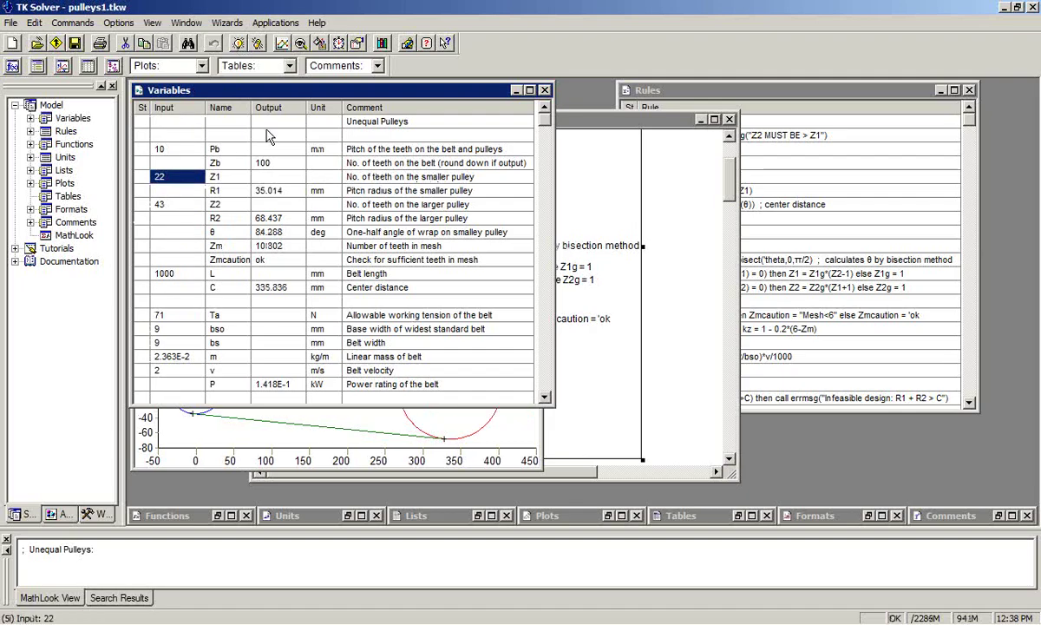
click(305, 408)
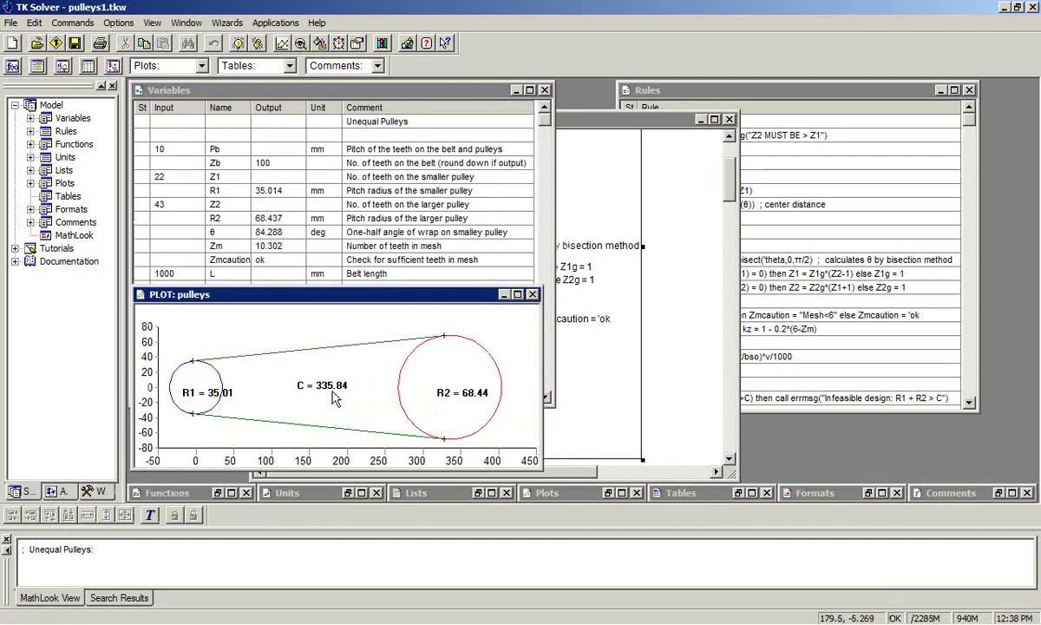
key(alt+Tab)
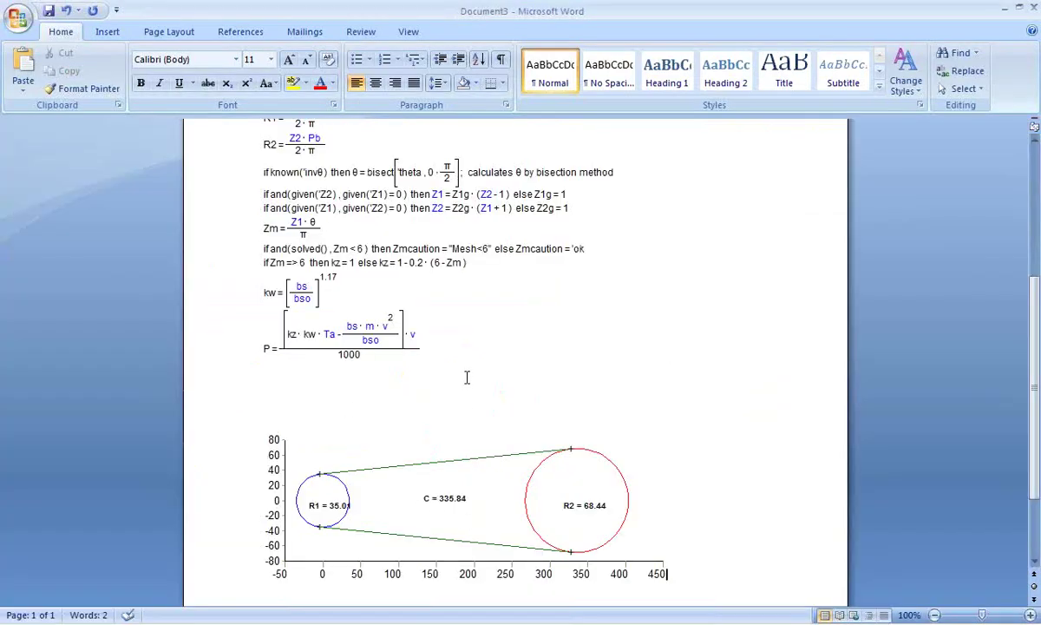
- Insert a page break below the linked pulley plot so the report continues on page 2
scroll(476, 372, down, 3)
key(ctrl+Return)
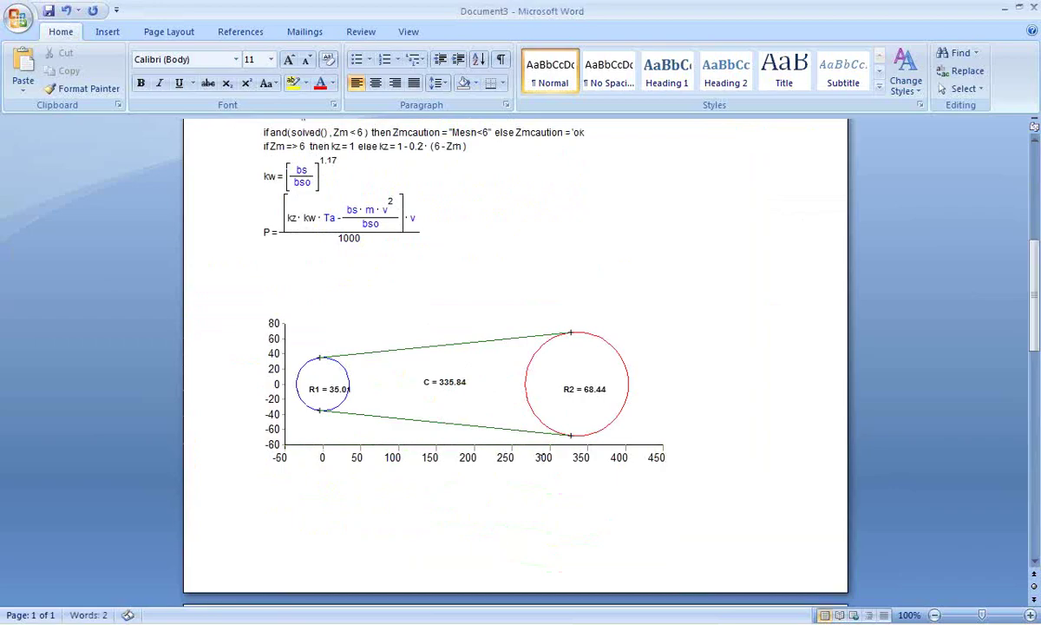
scroll(516, 356, down, 3)
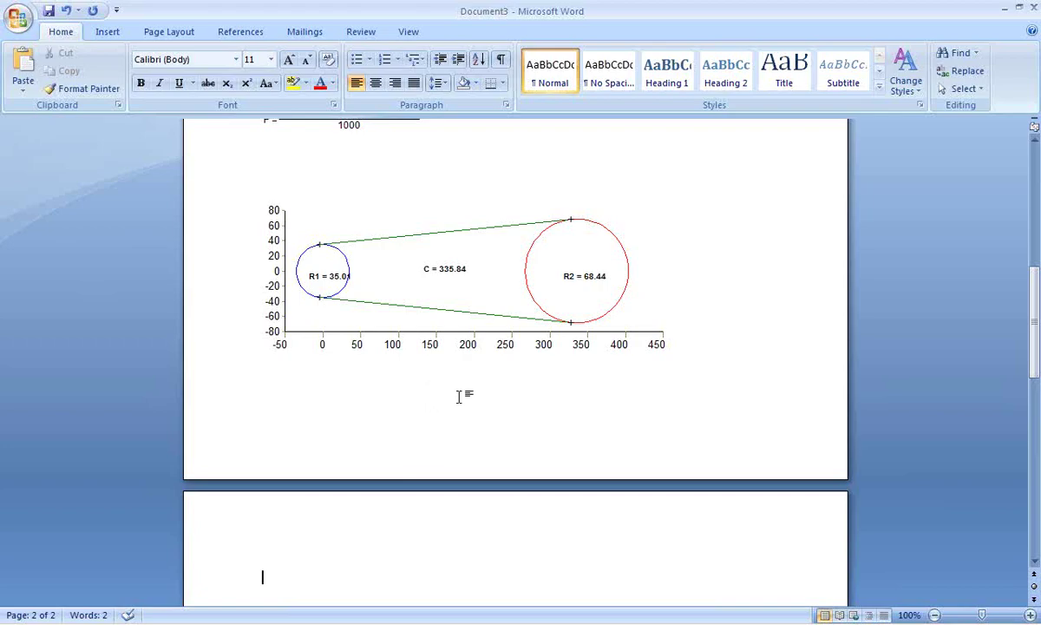
- Select every row of the TK Solver variable sheet to copy, then go back to the Word report
key(alt+Tab)
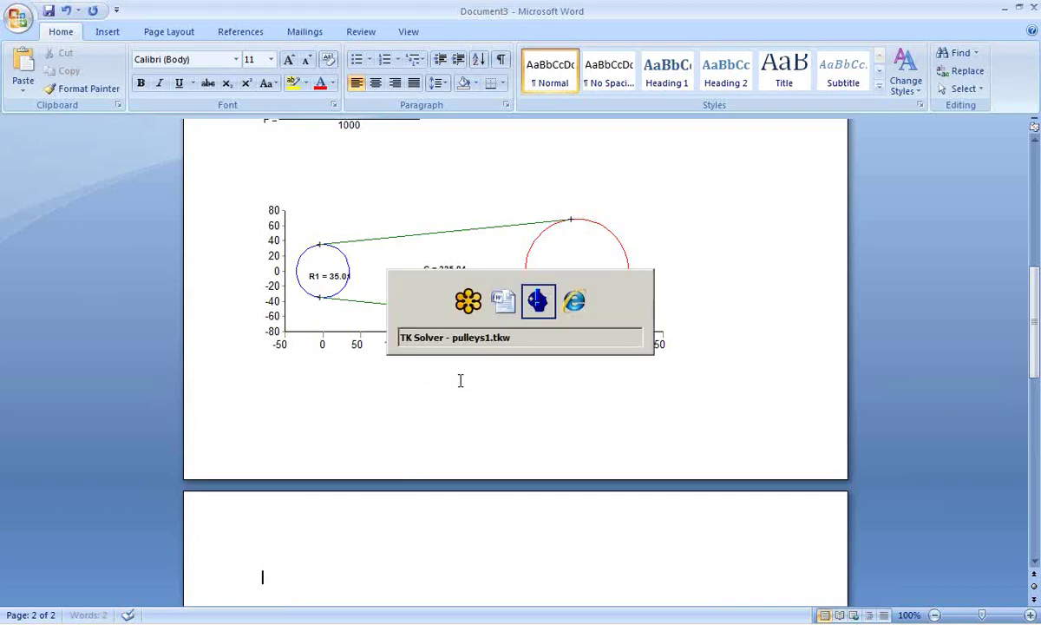
click(213, 93)
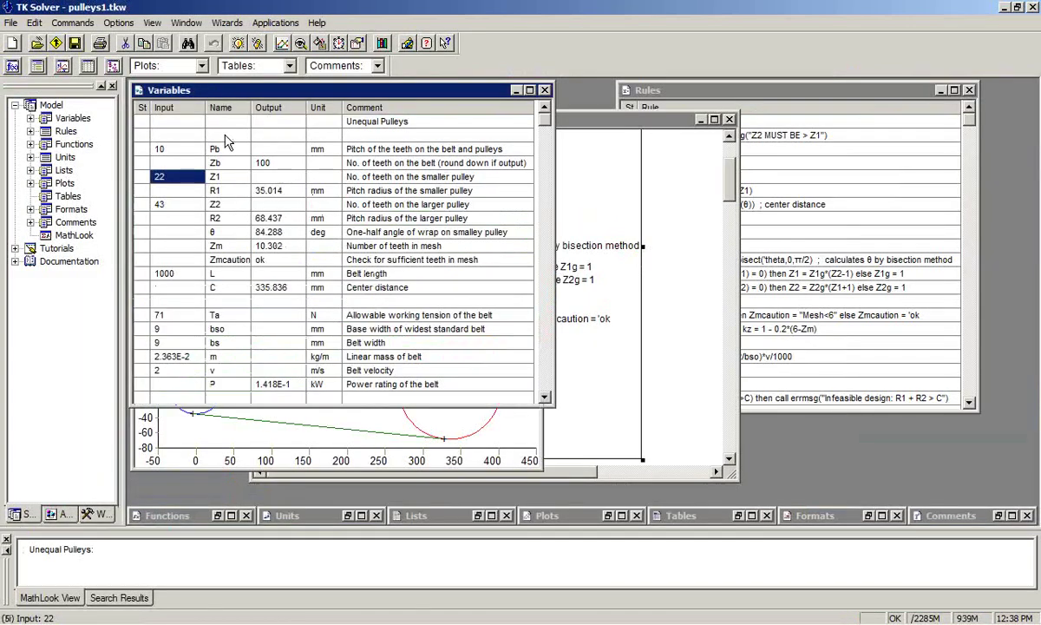
drag(139, 119, 330, 386)
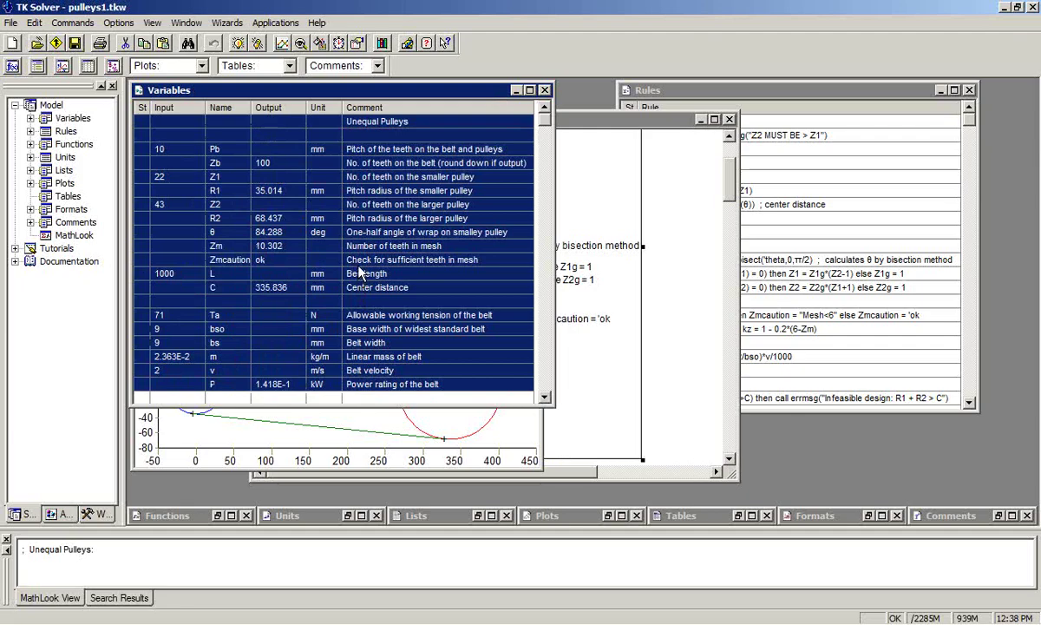
key(alt+Tab)
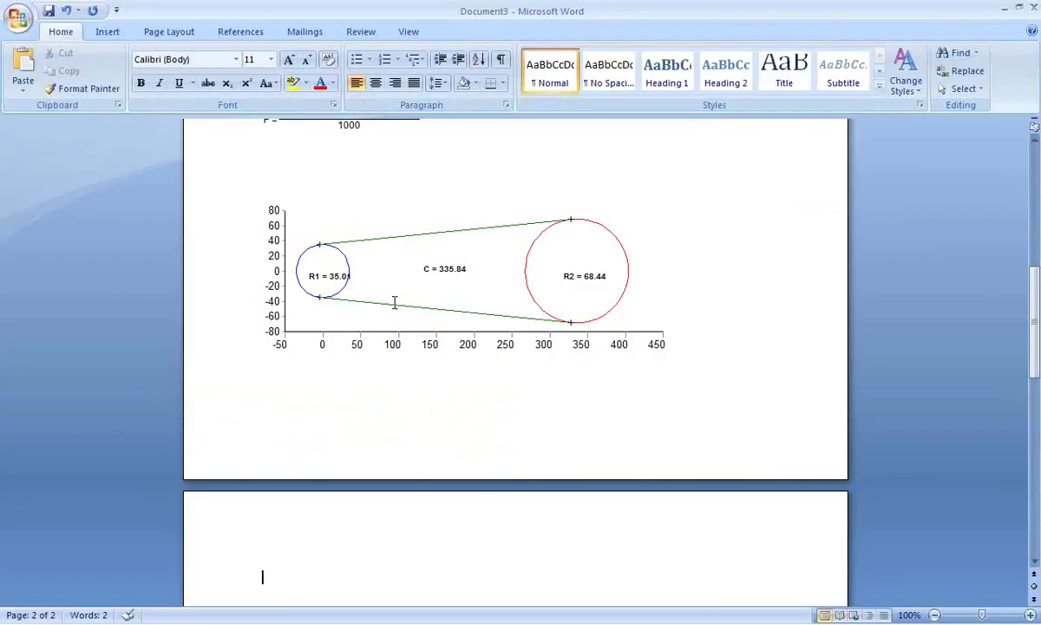
- Paste-link the variable sheet on page 2 as a TKW Document Object, with a new line below
click(23, 87)
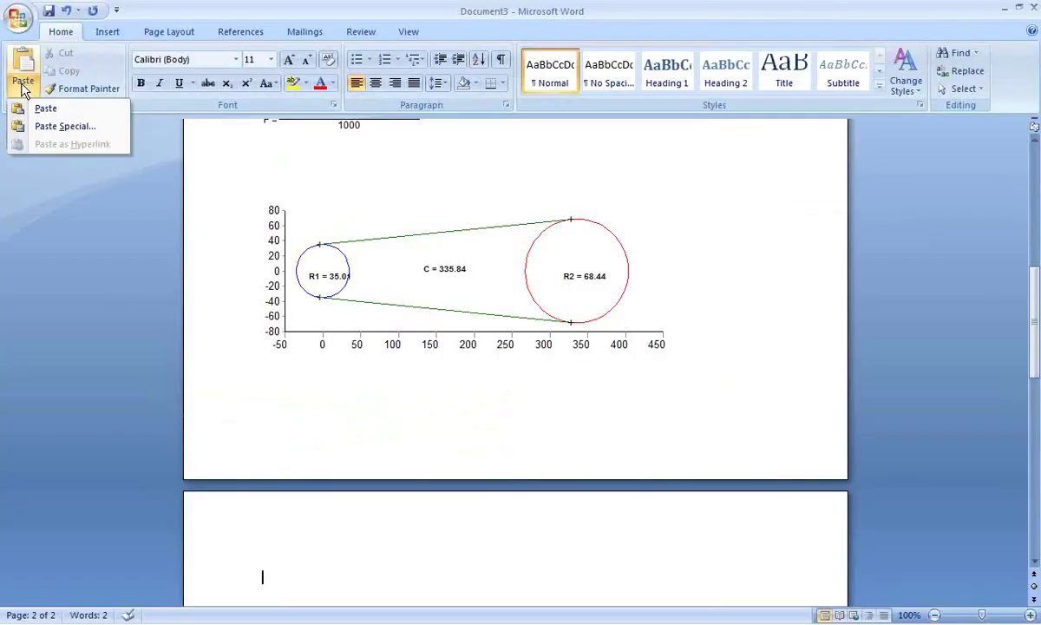
click(54, 127)
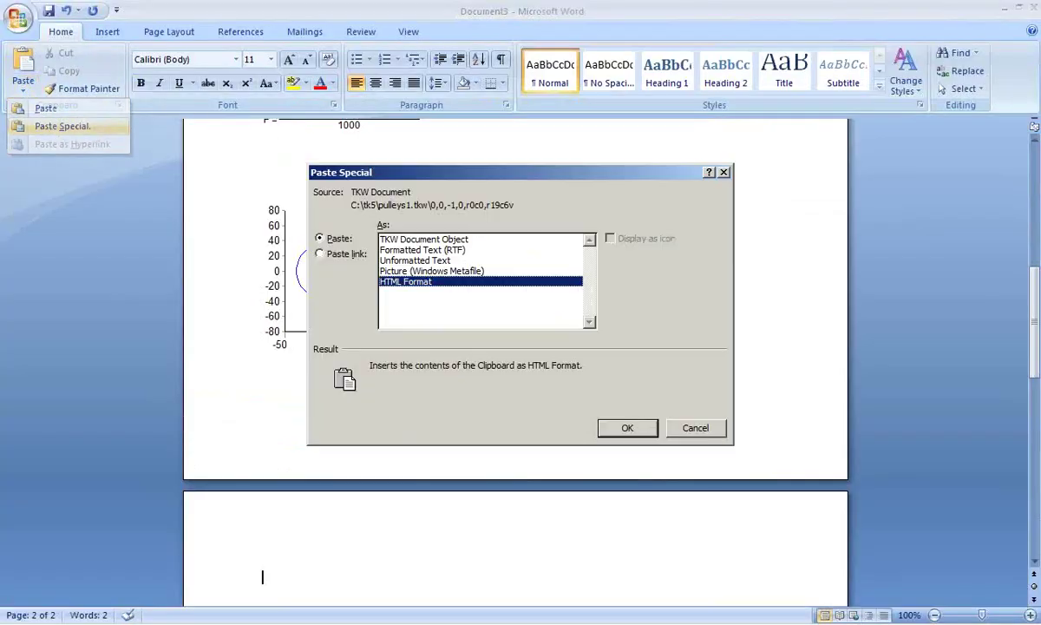
click(320, 256)
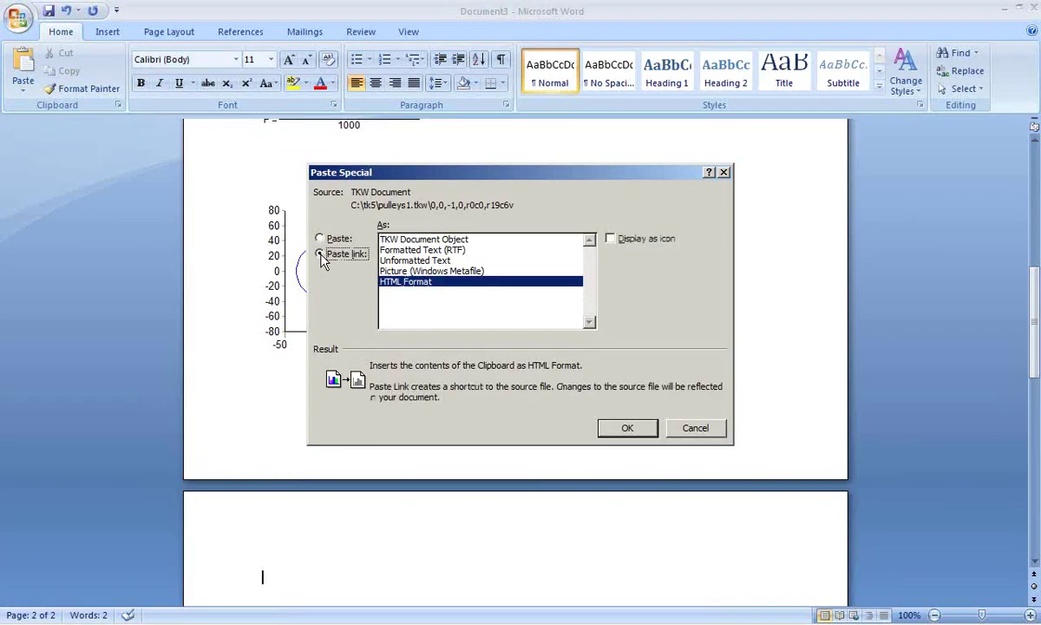
click(414, 239)
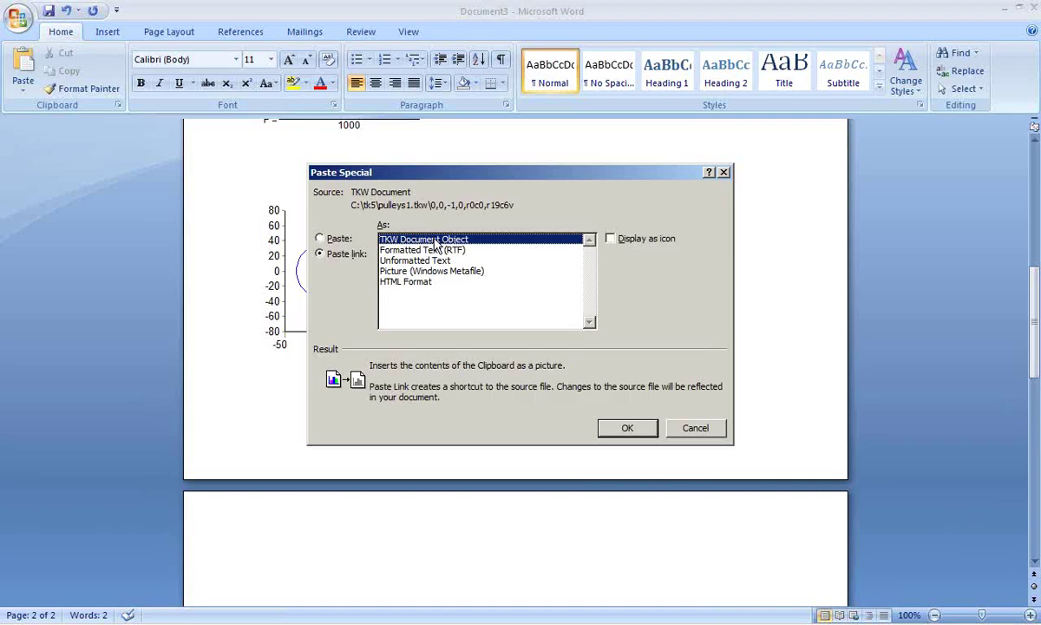
click(627, 427)
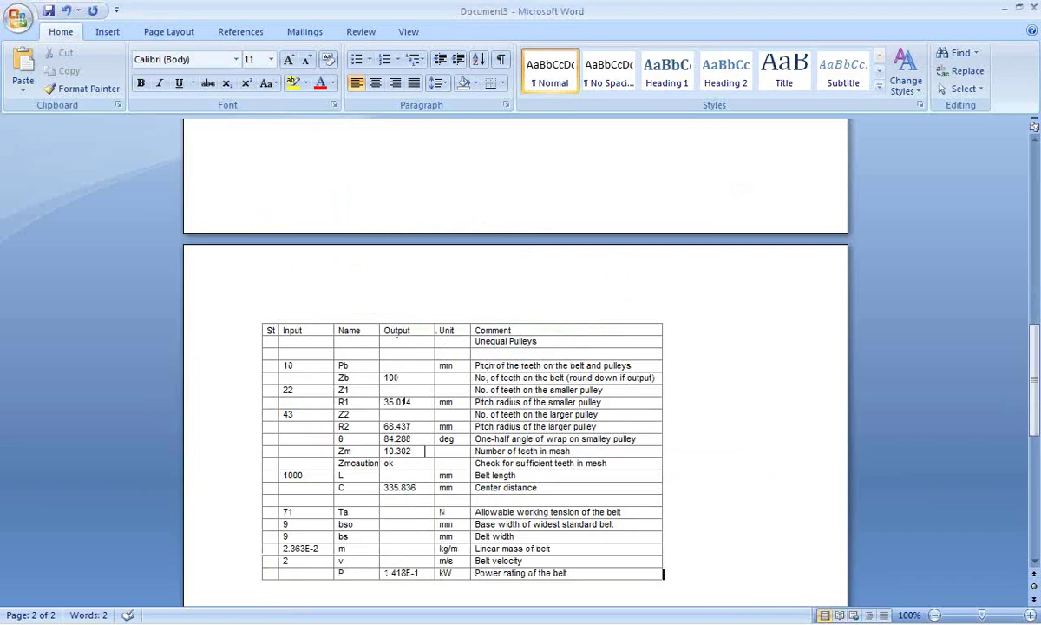
key(Return)
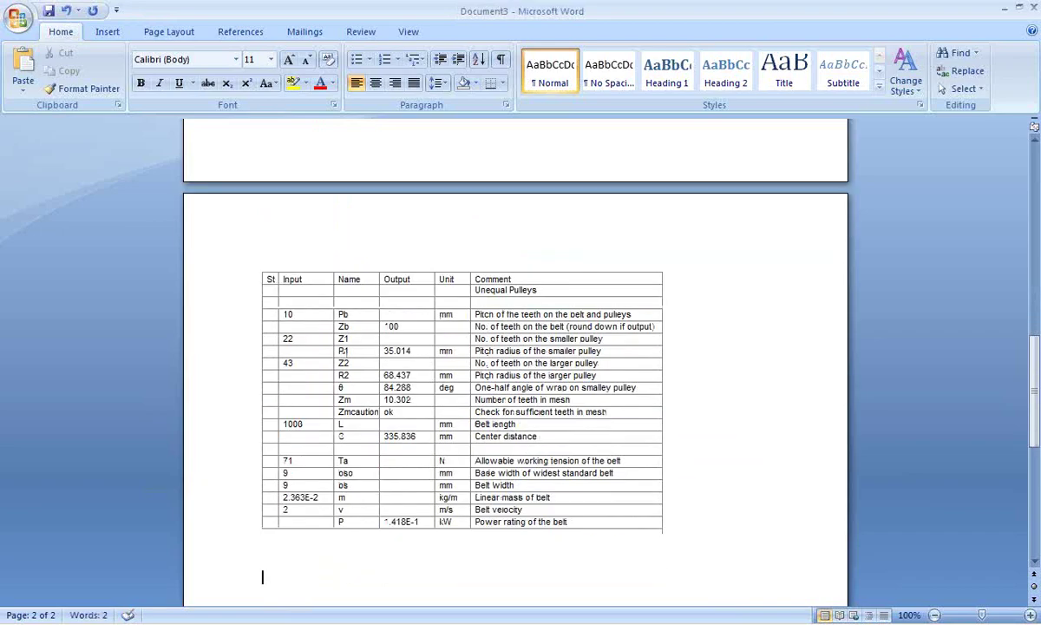